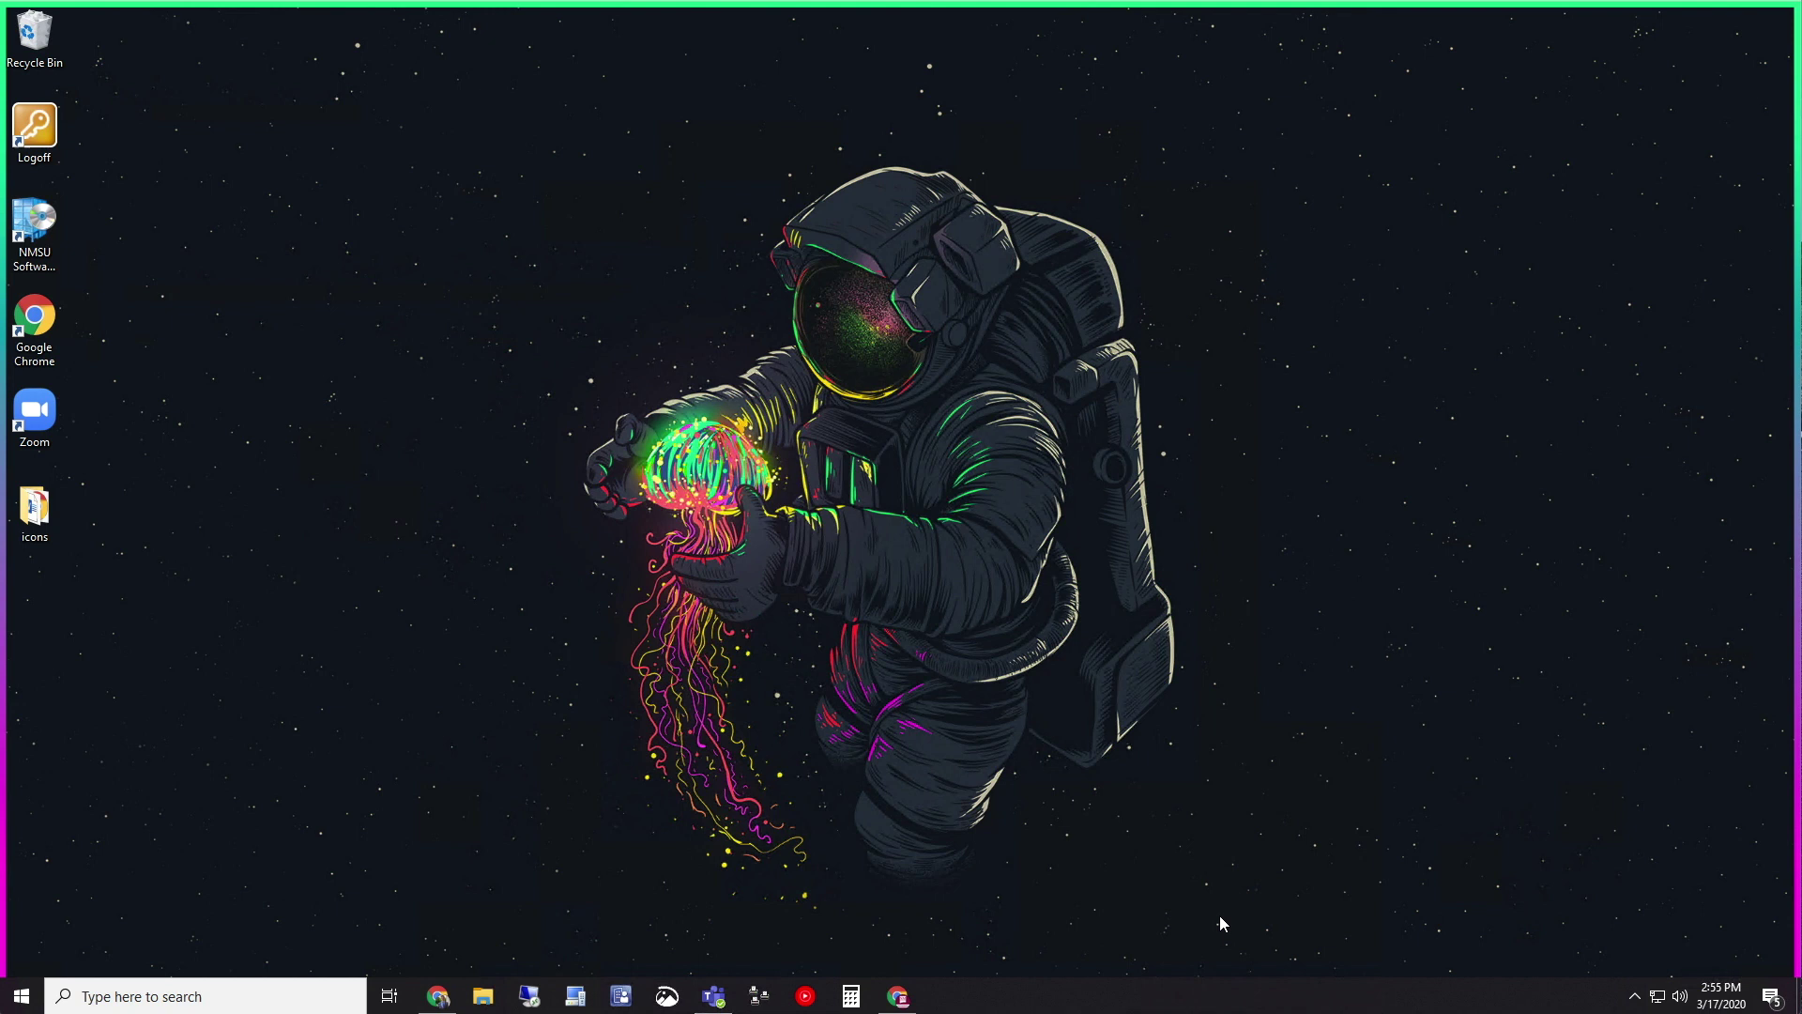
Close the Cisco AnyConnect VPN window opened from the hidden notification icons
left_click(1634, 996)
left_click(1672, 922)
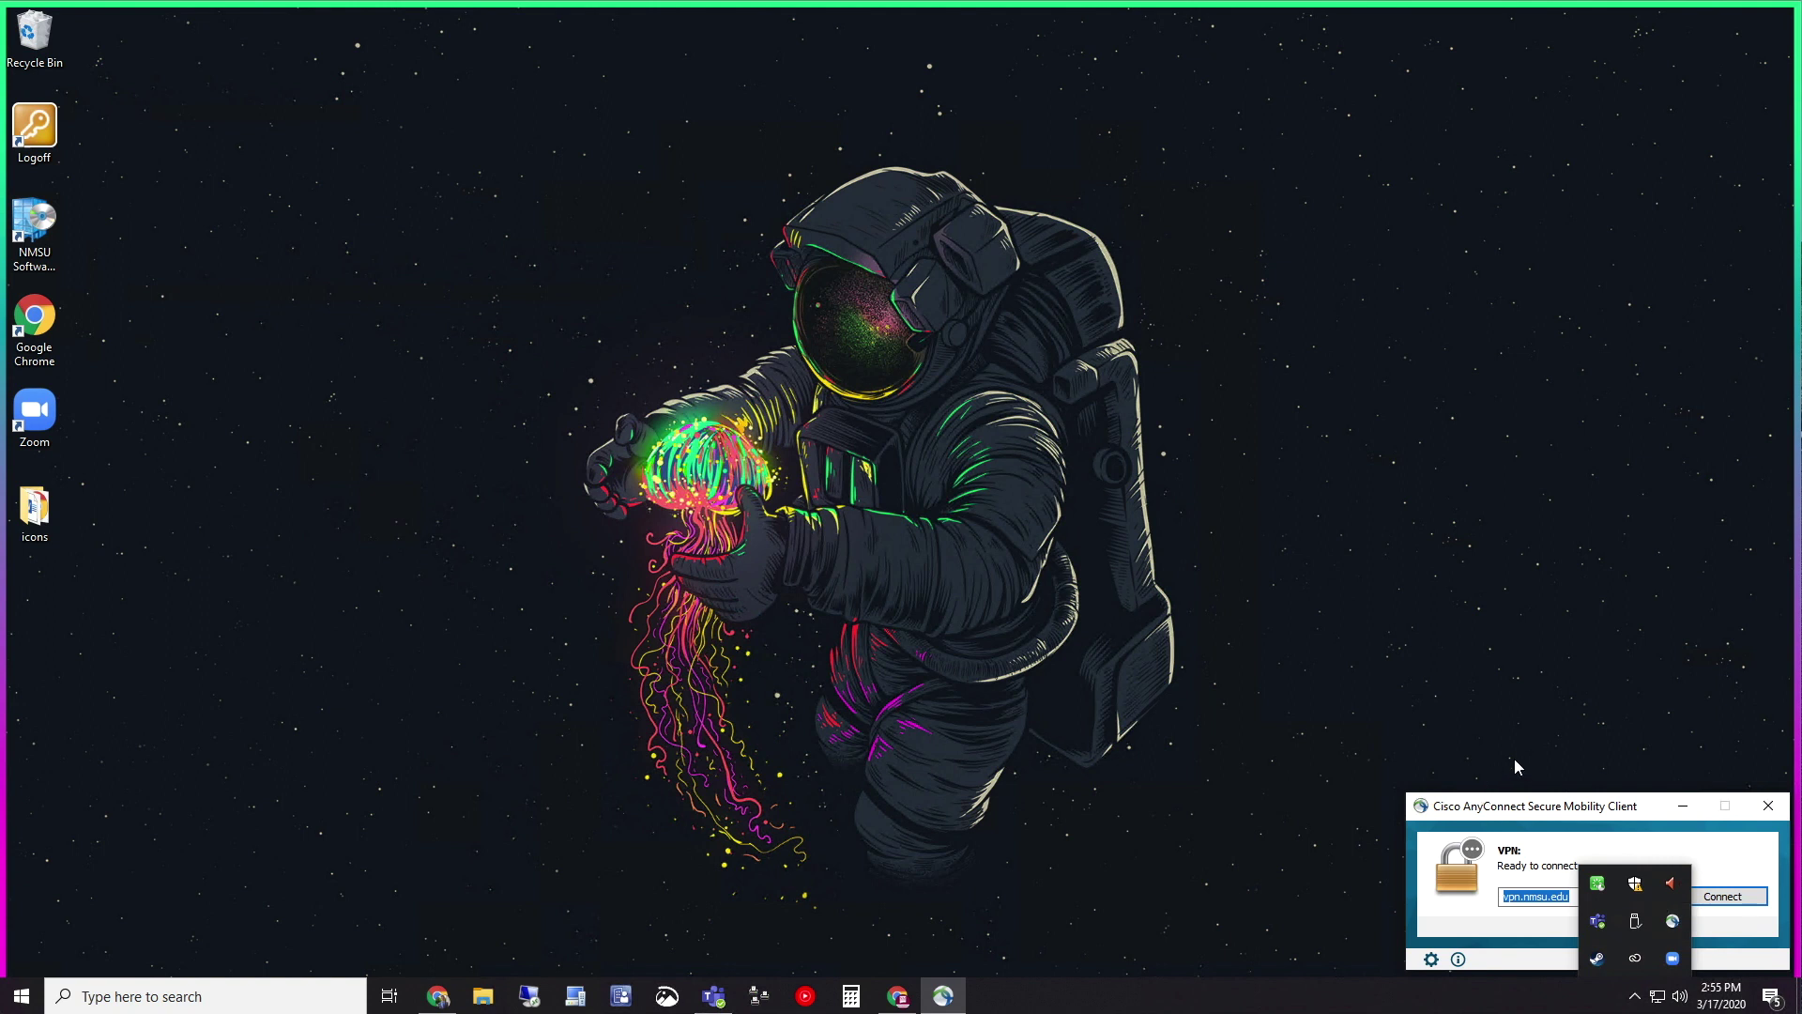
left_click(1406, 887)
left_click(1524, 828)
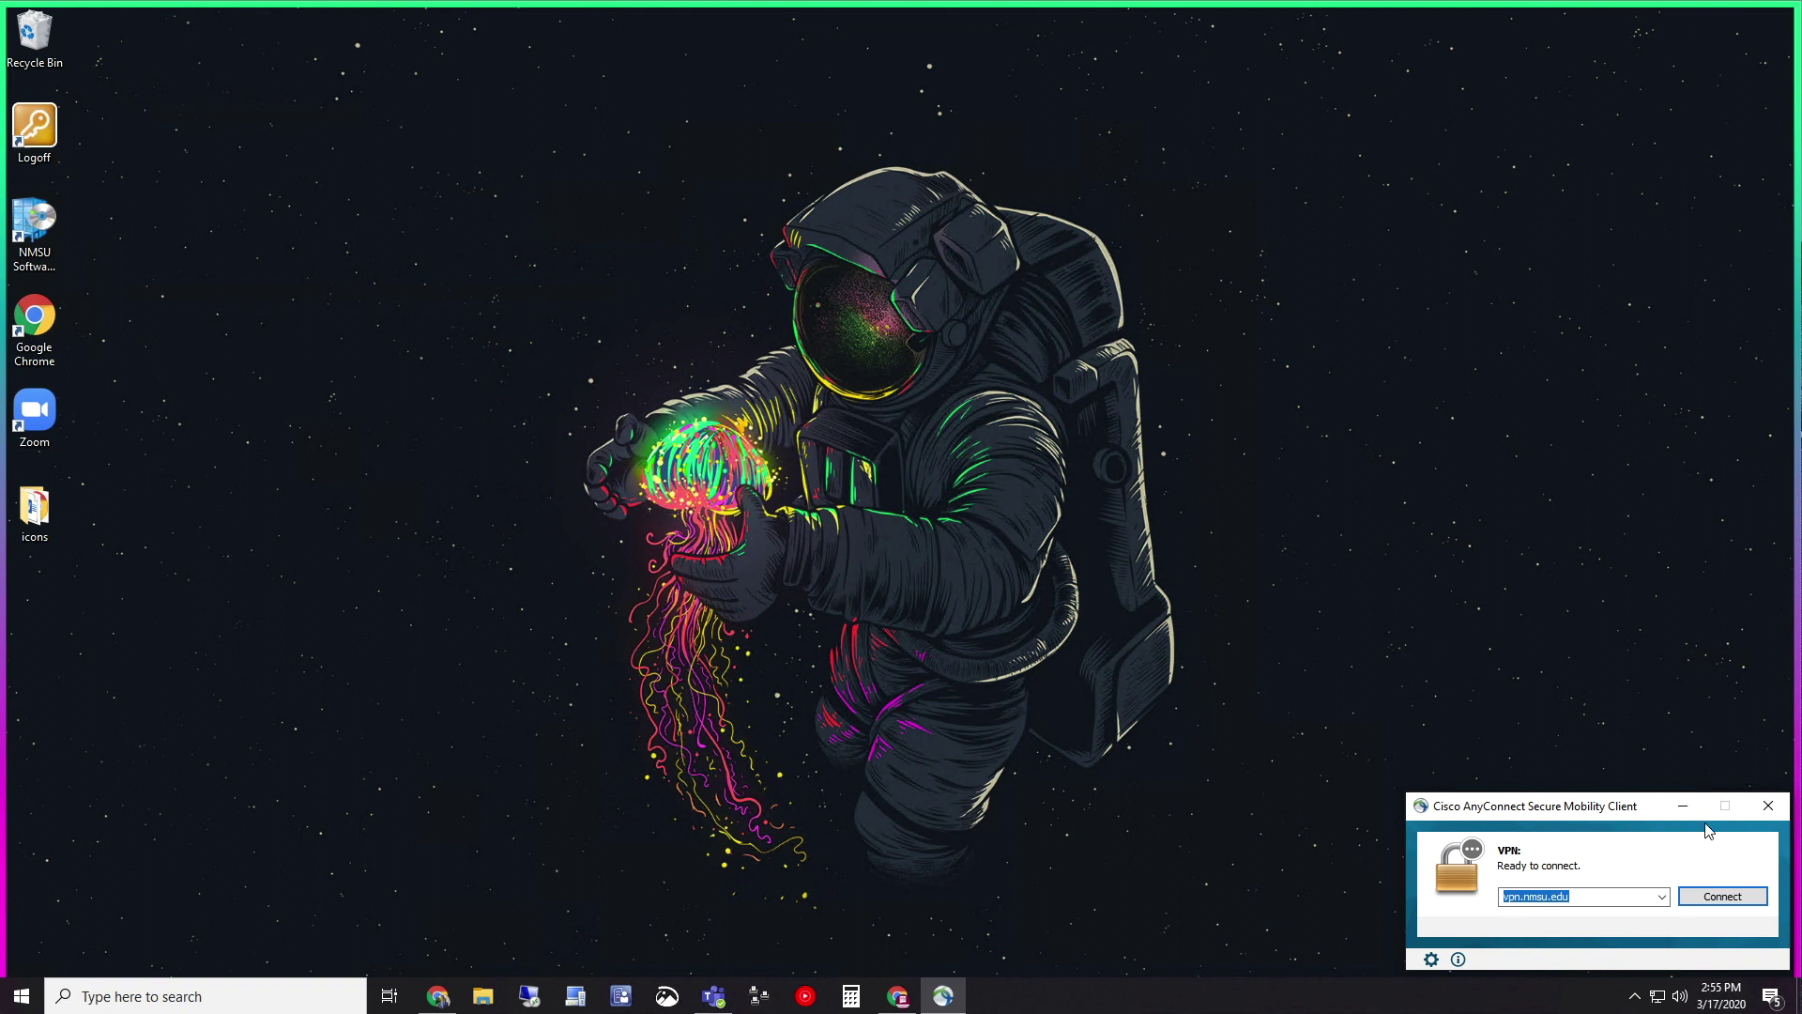
left_click(1760, 805)
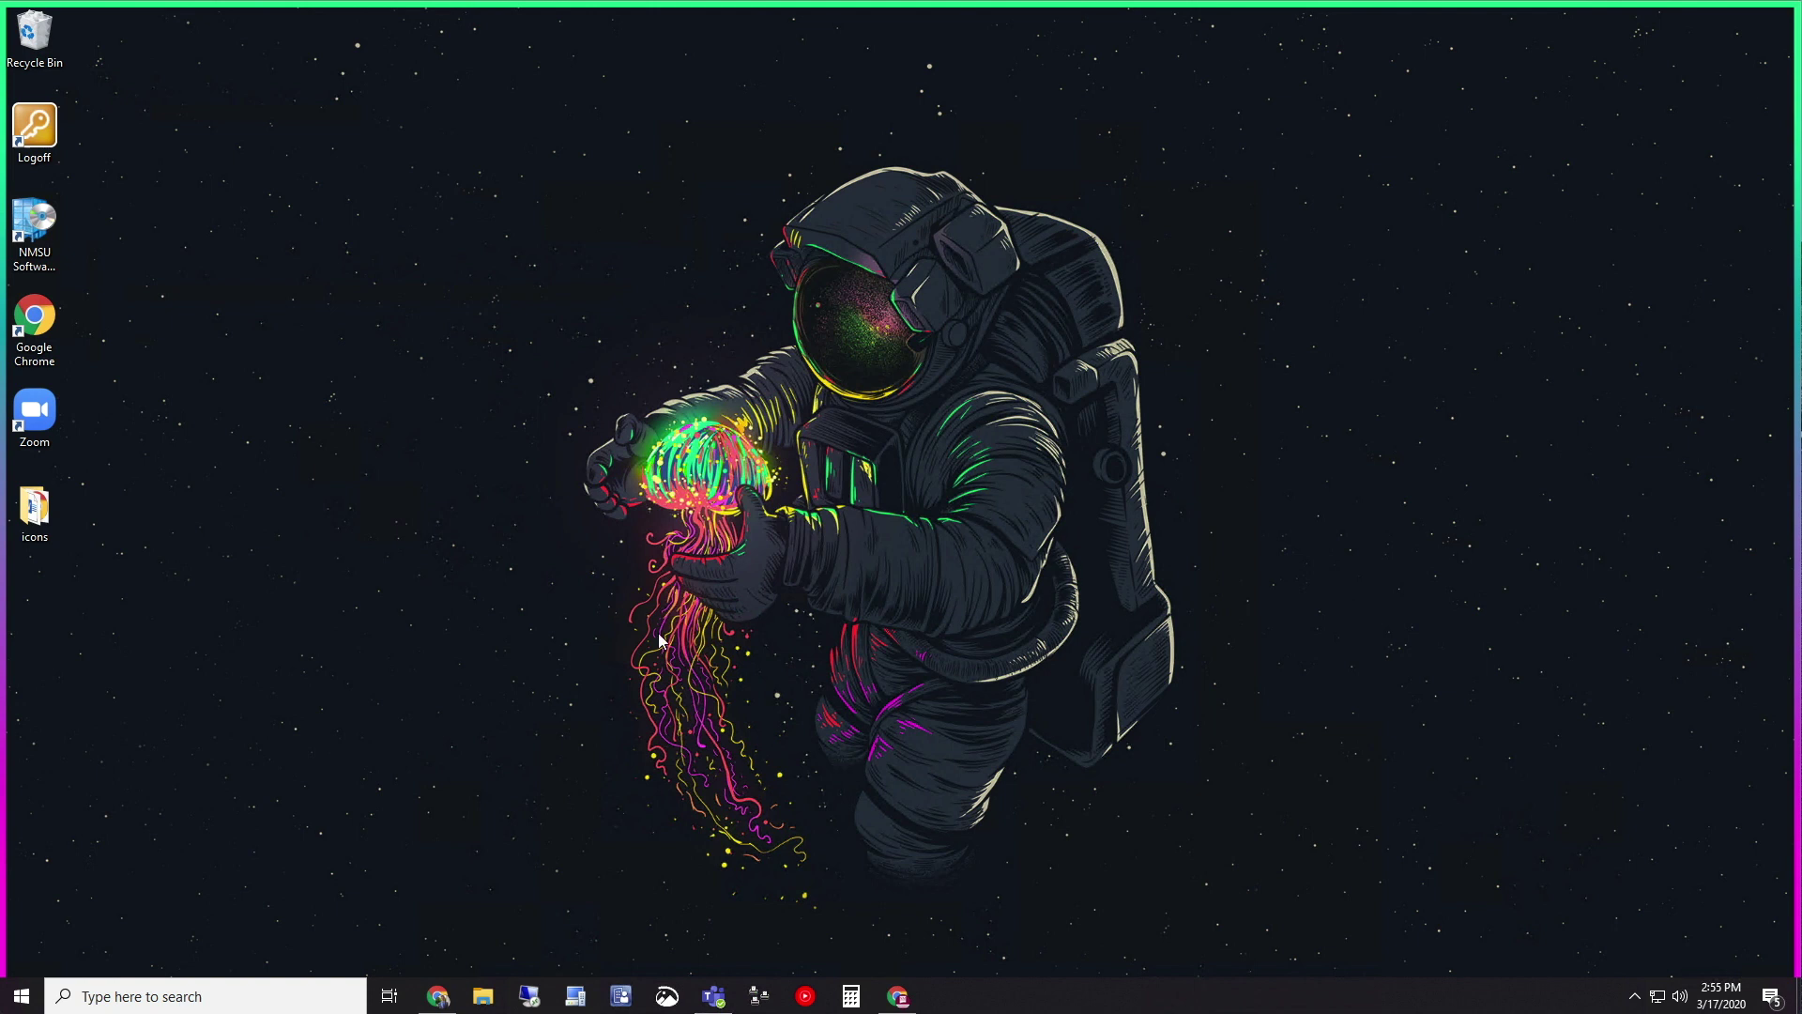
Launch Remote Desktop Connection from the Start menu's Windows Accessories folder
left_click(246, 993)
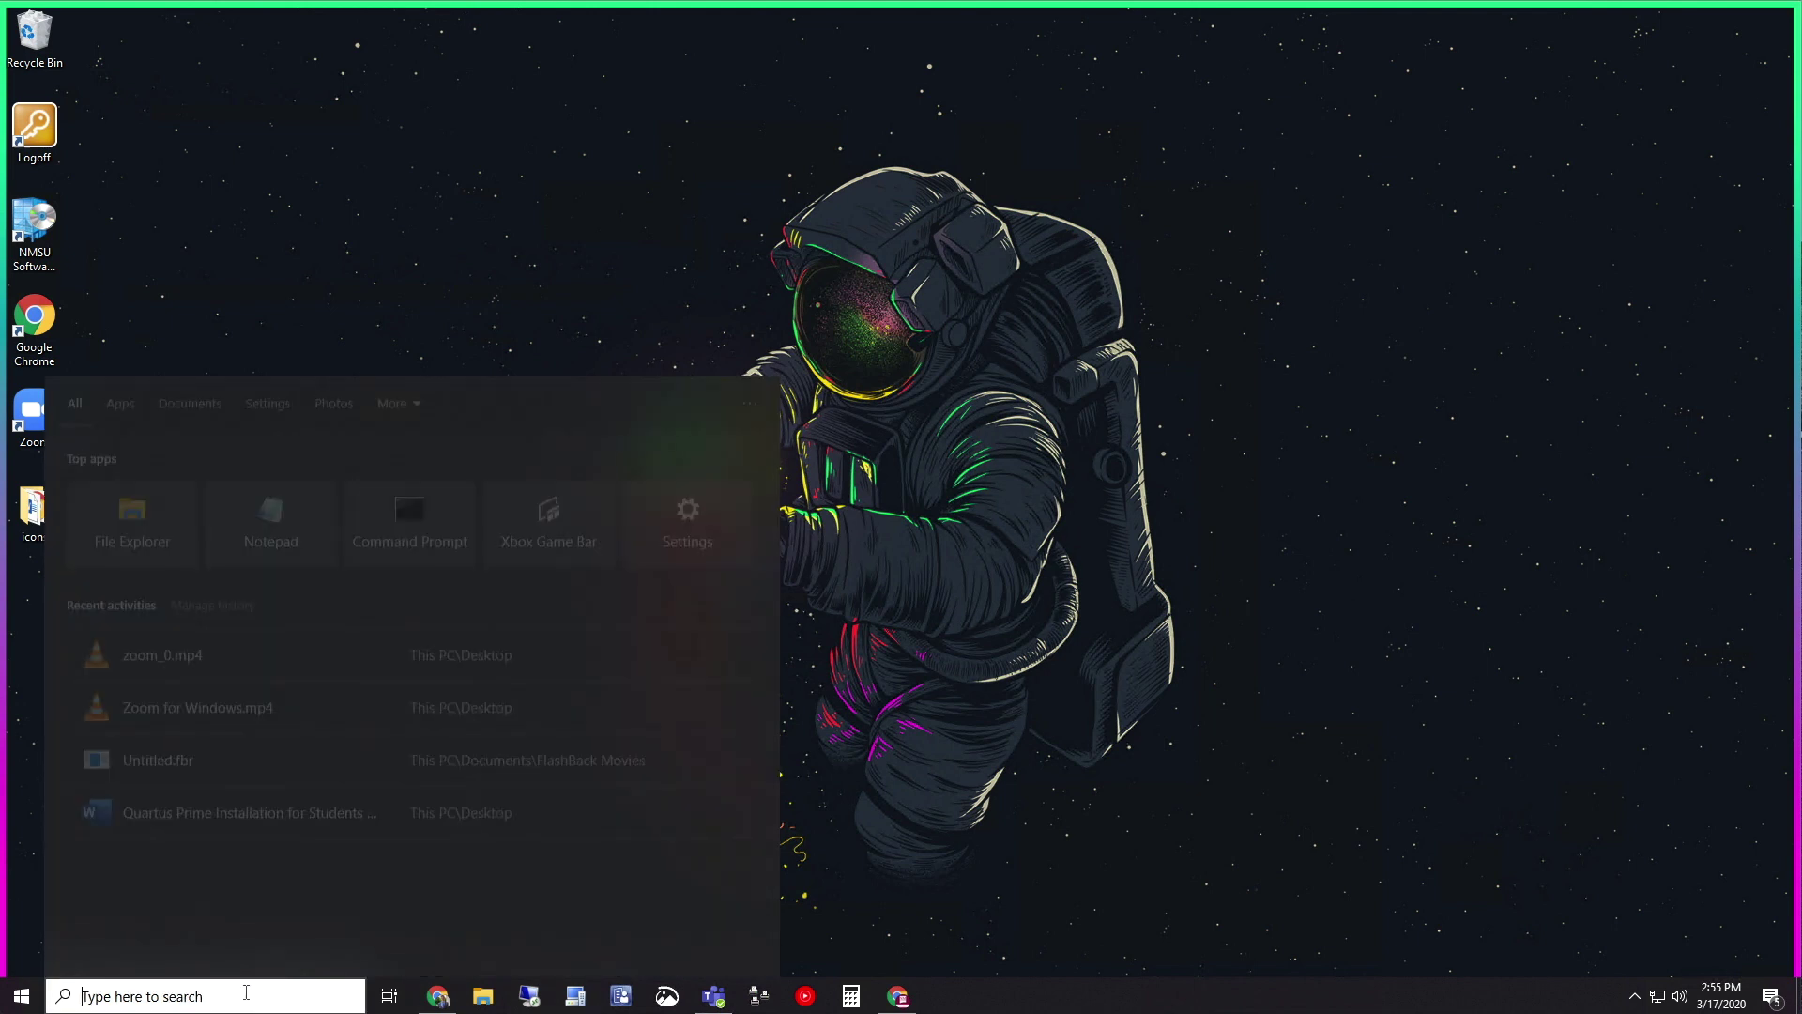
type("remote dek")
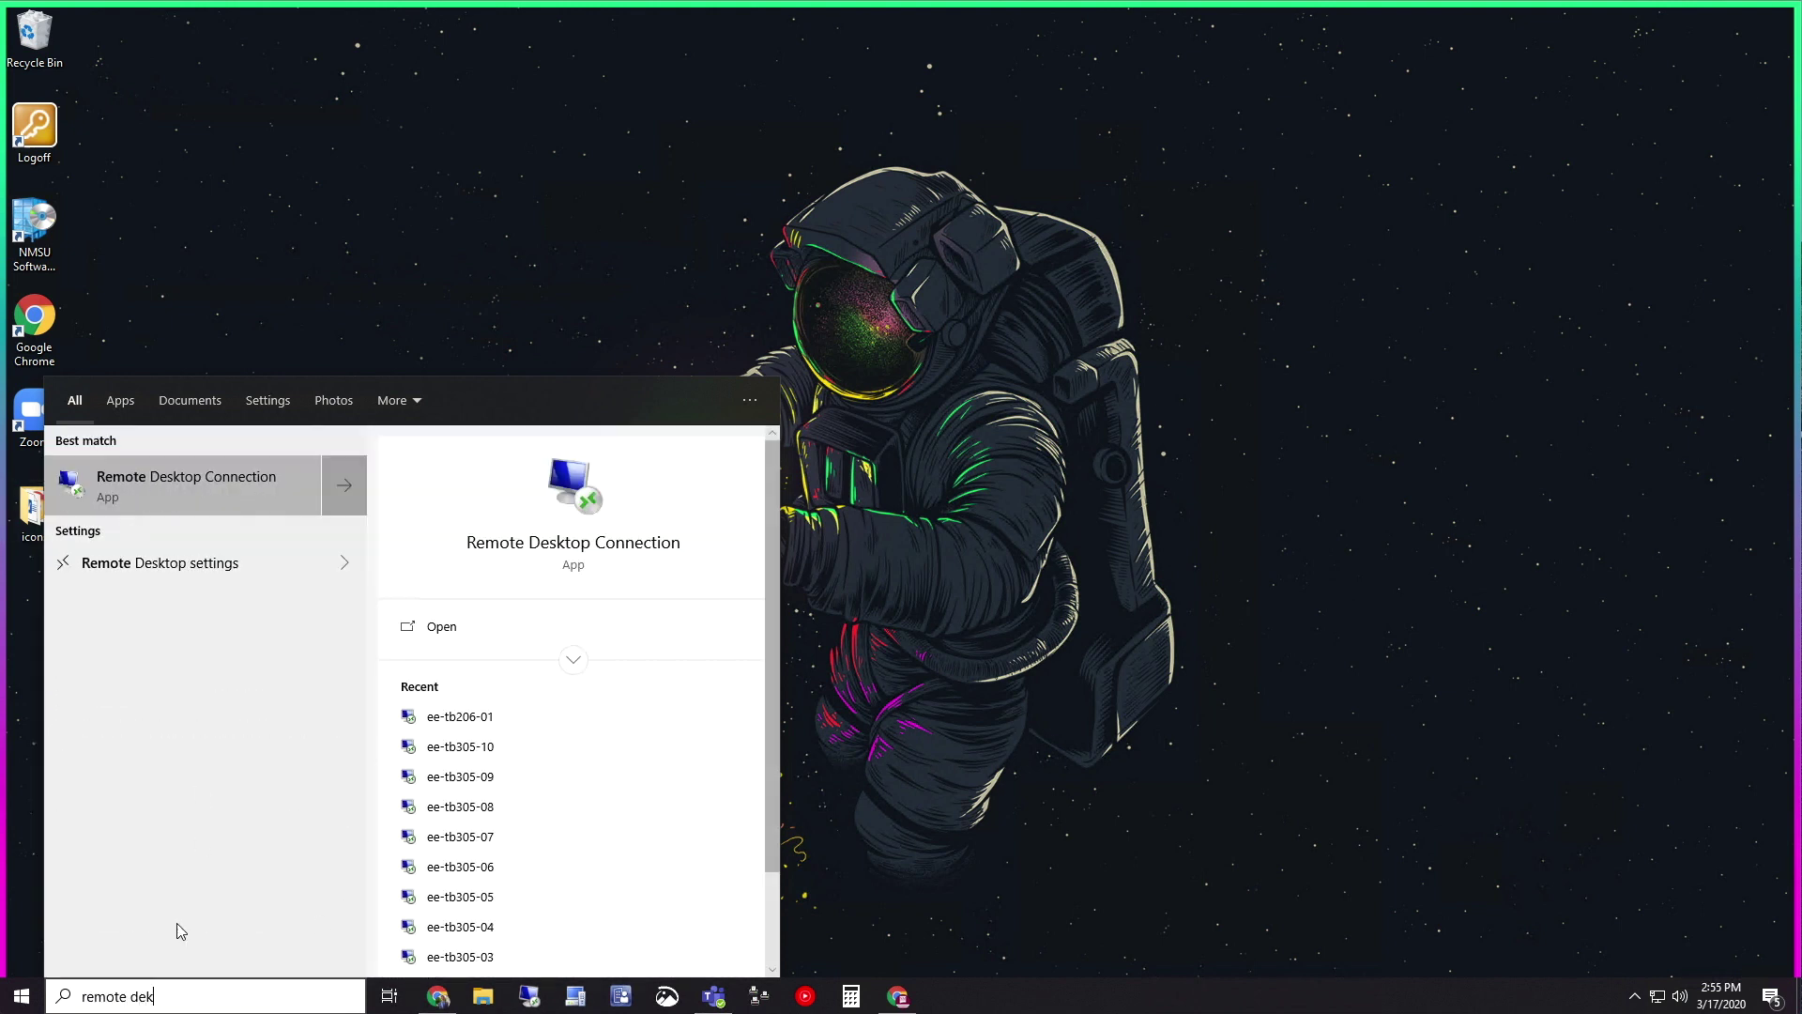
left_click(40, 1002)
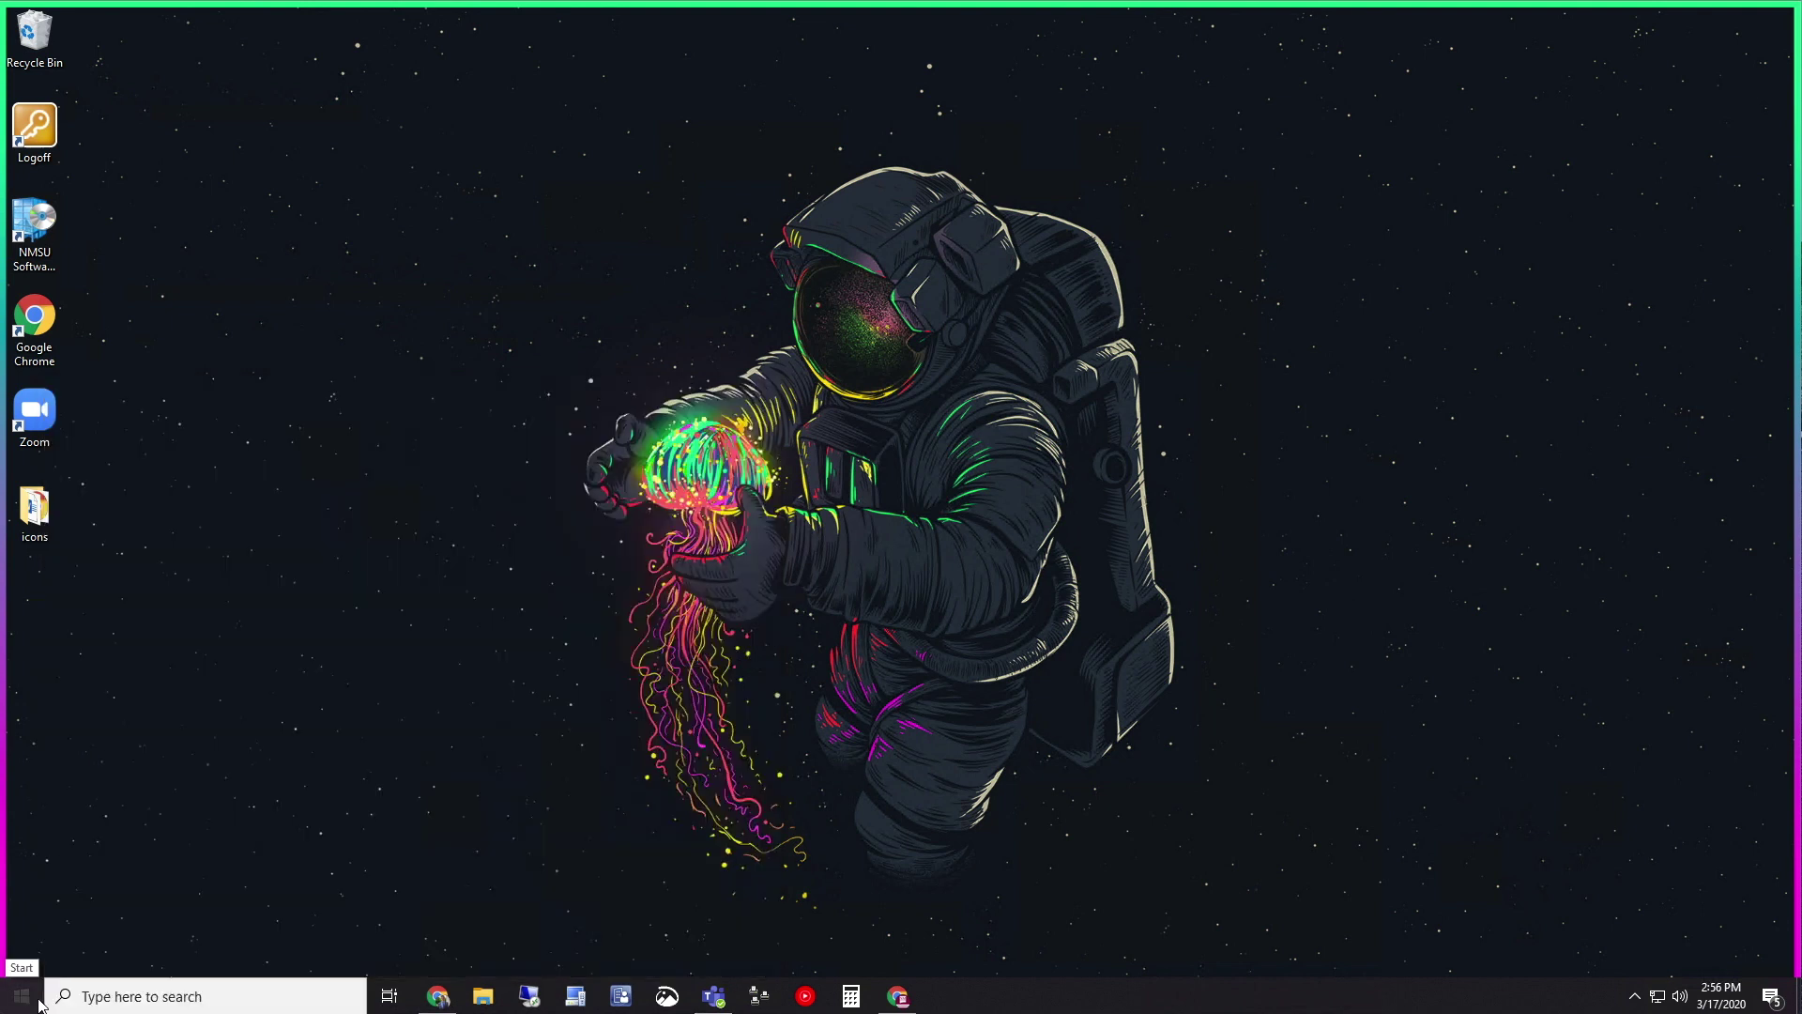
scroll(221, 755, "down", 8)
scroll(227, 762, "down", 10)
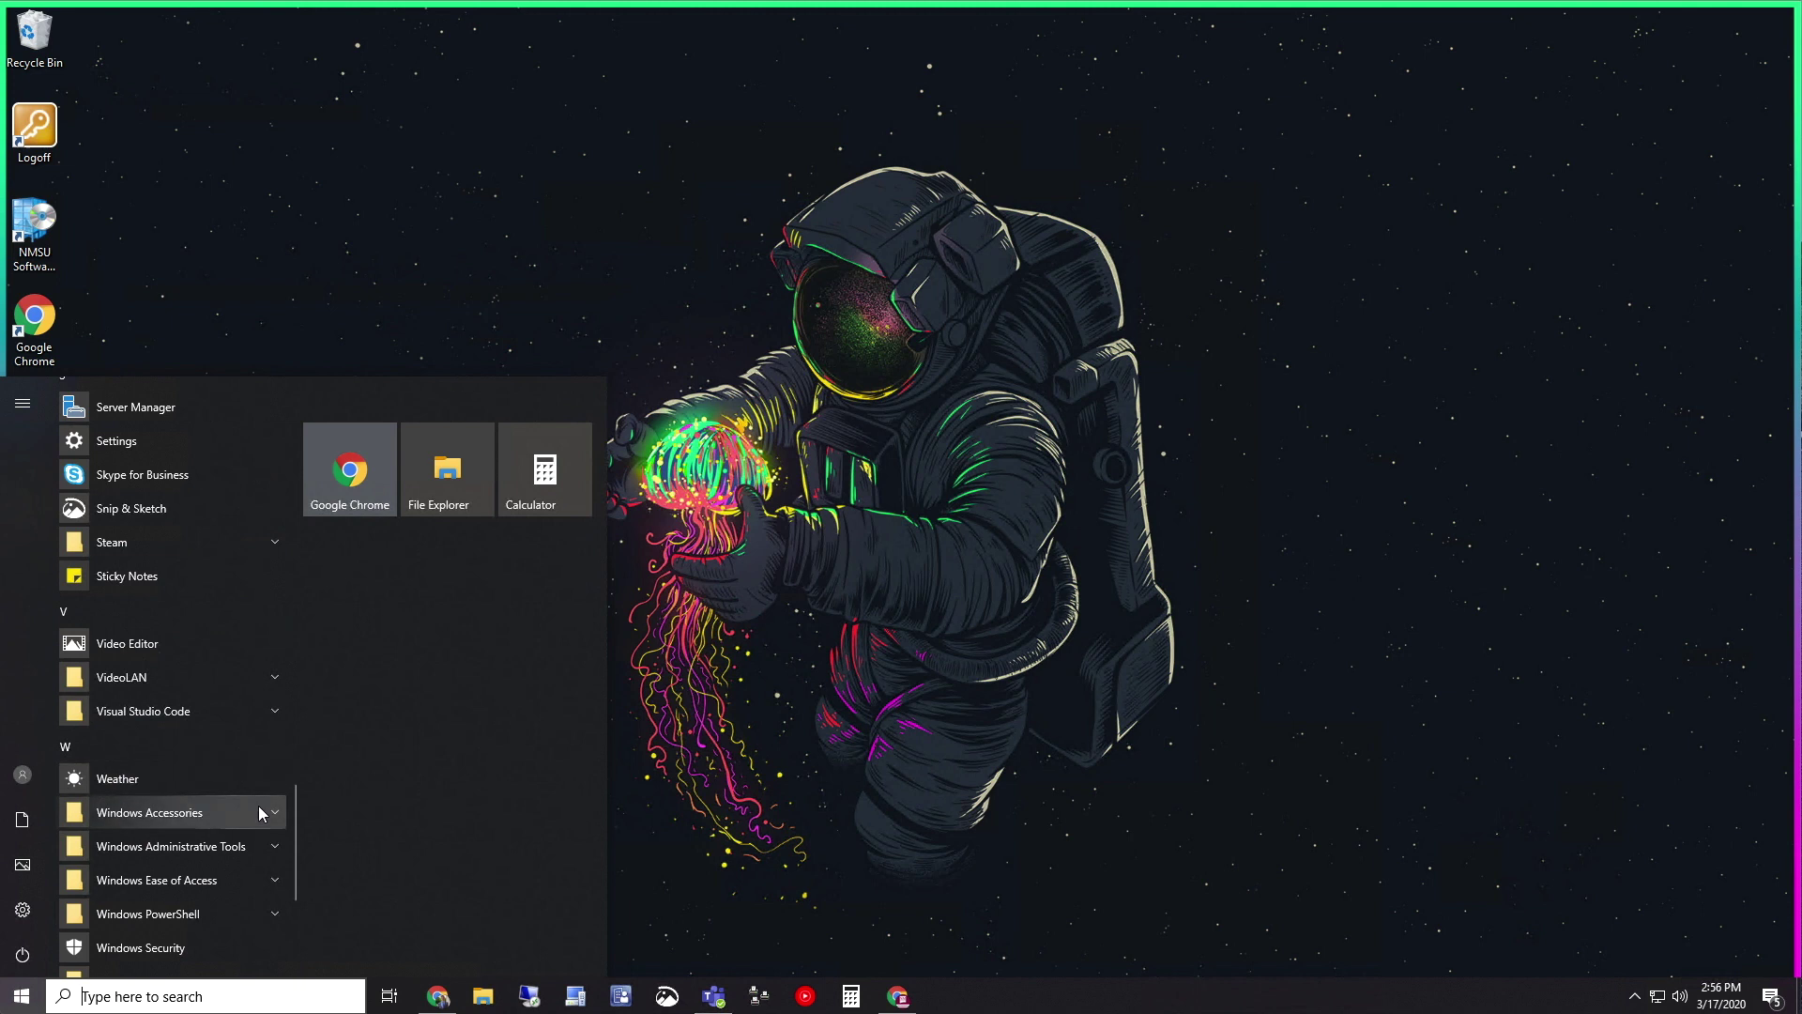
left_click(255, 809)
scroll(259, 806, "down", 2)
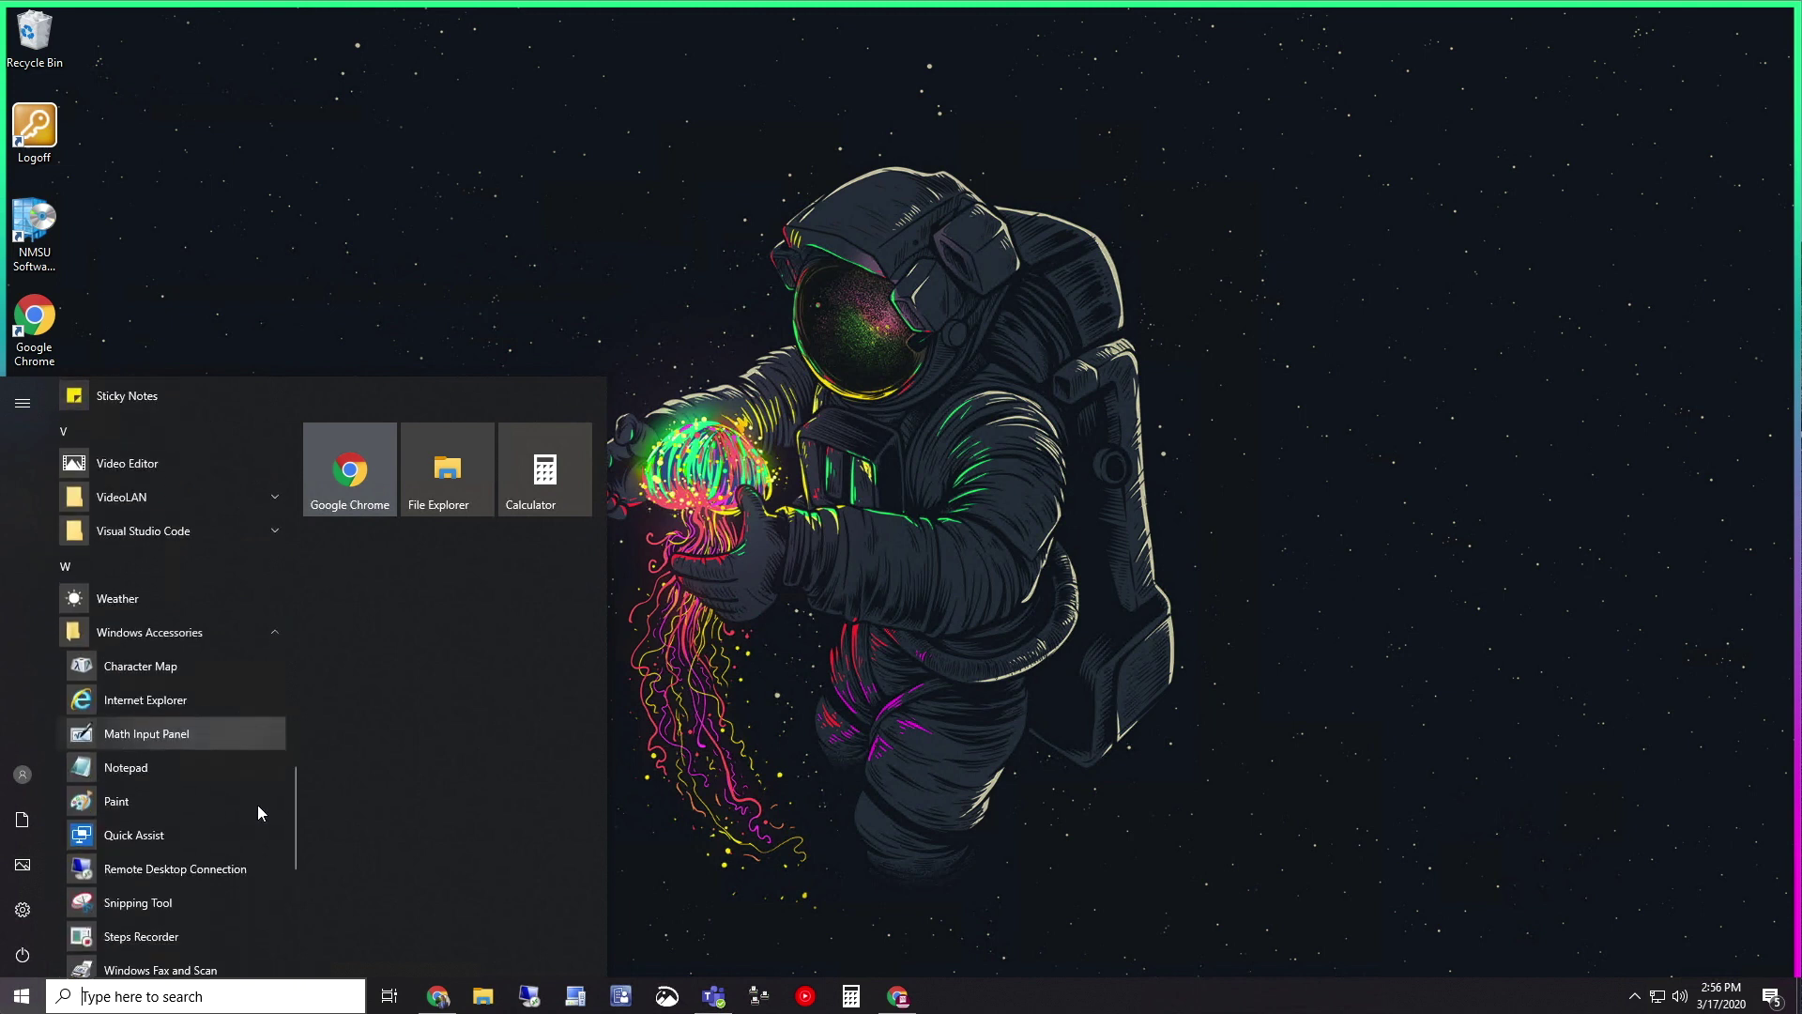
left_click(205, 869)
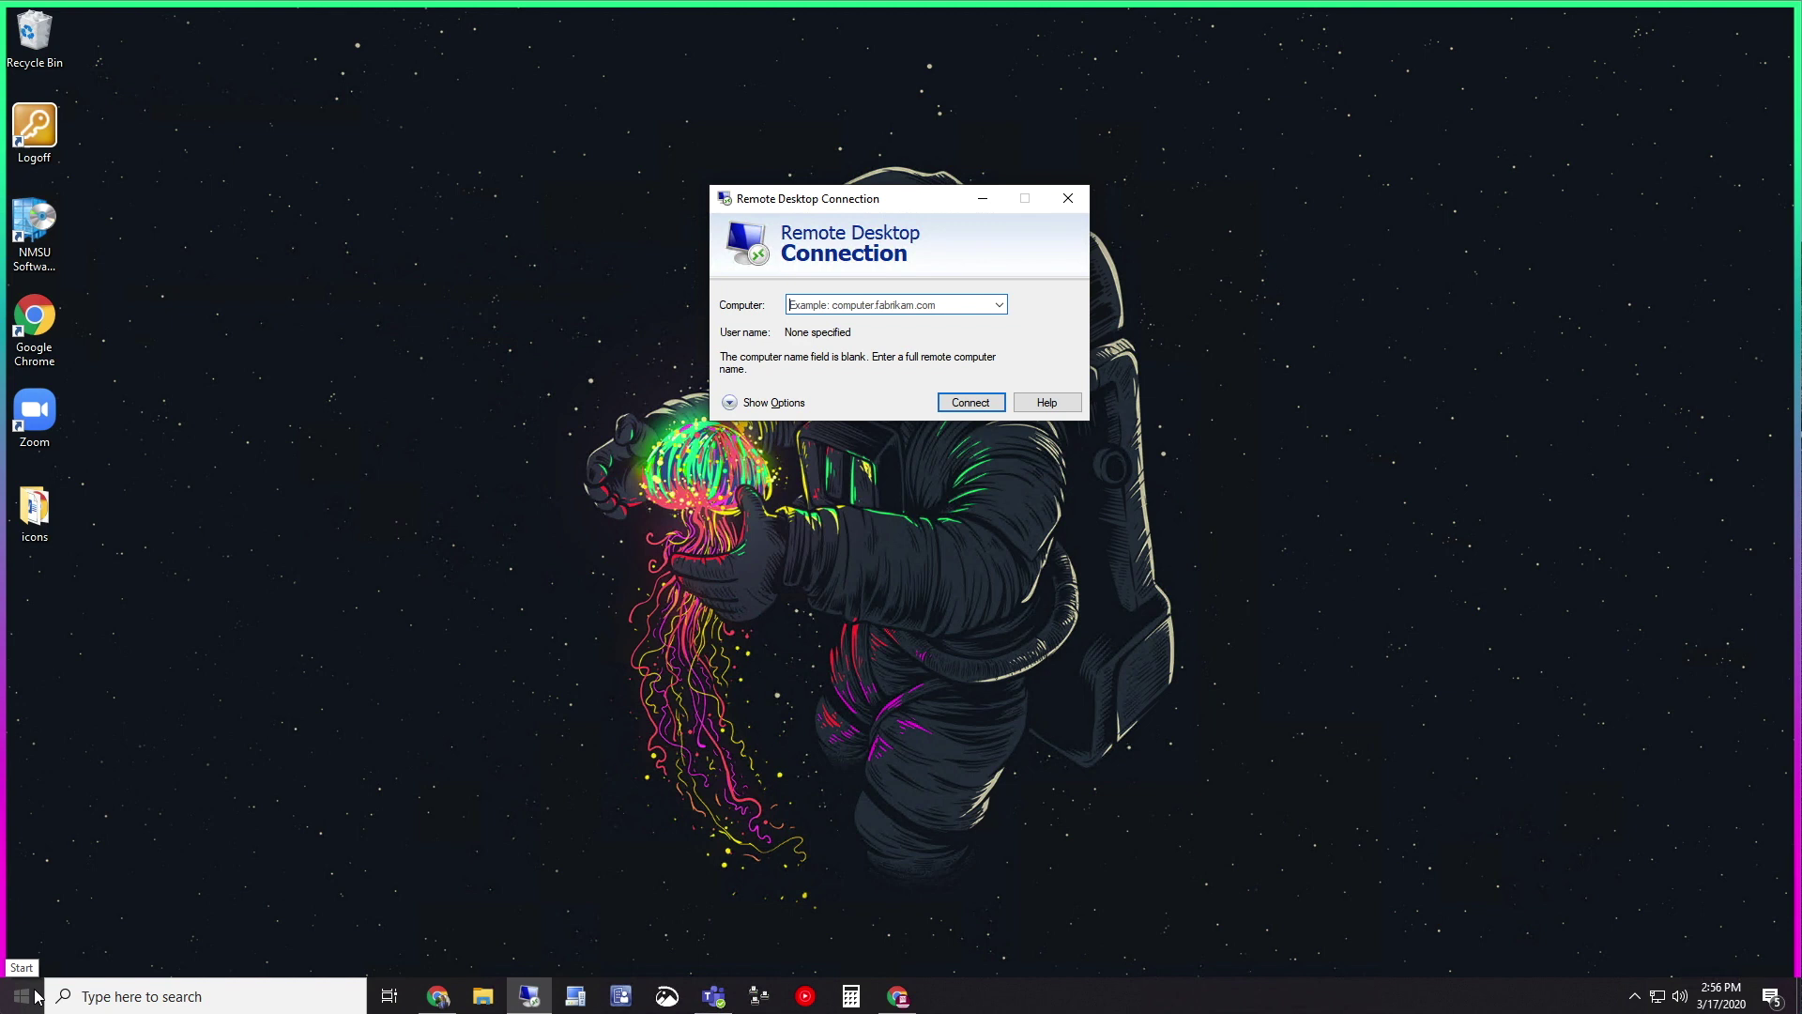
Open Command Prompt as administrator, approving the UAC prompt
left_click(150, 995)
type("cmd")
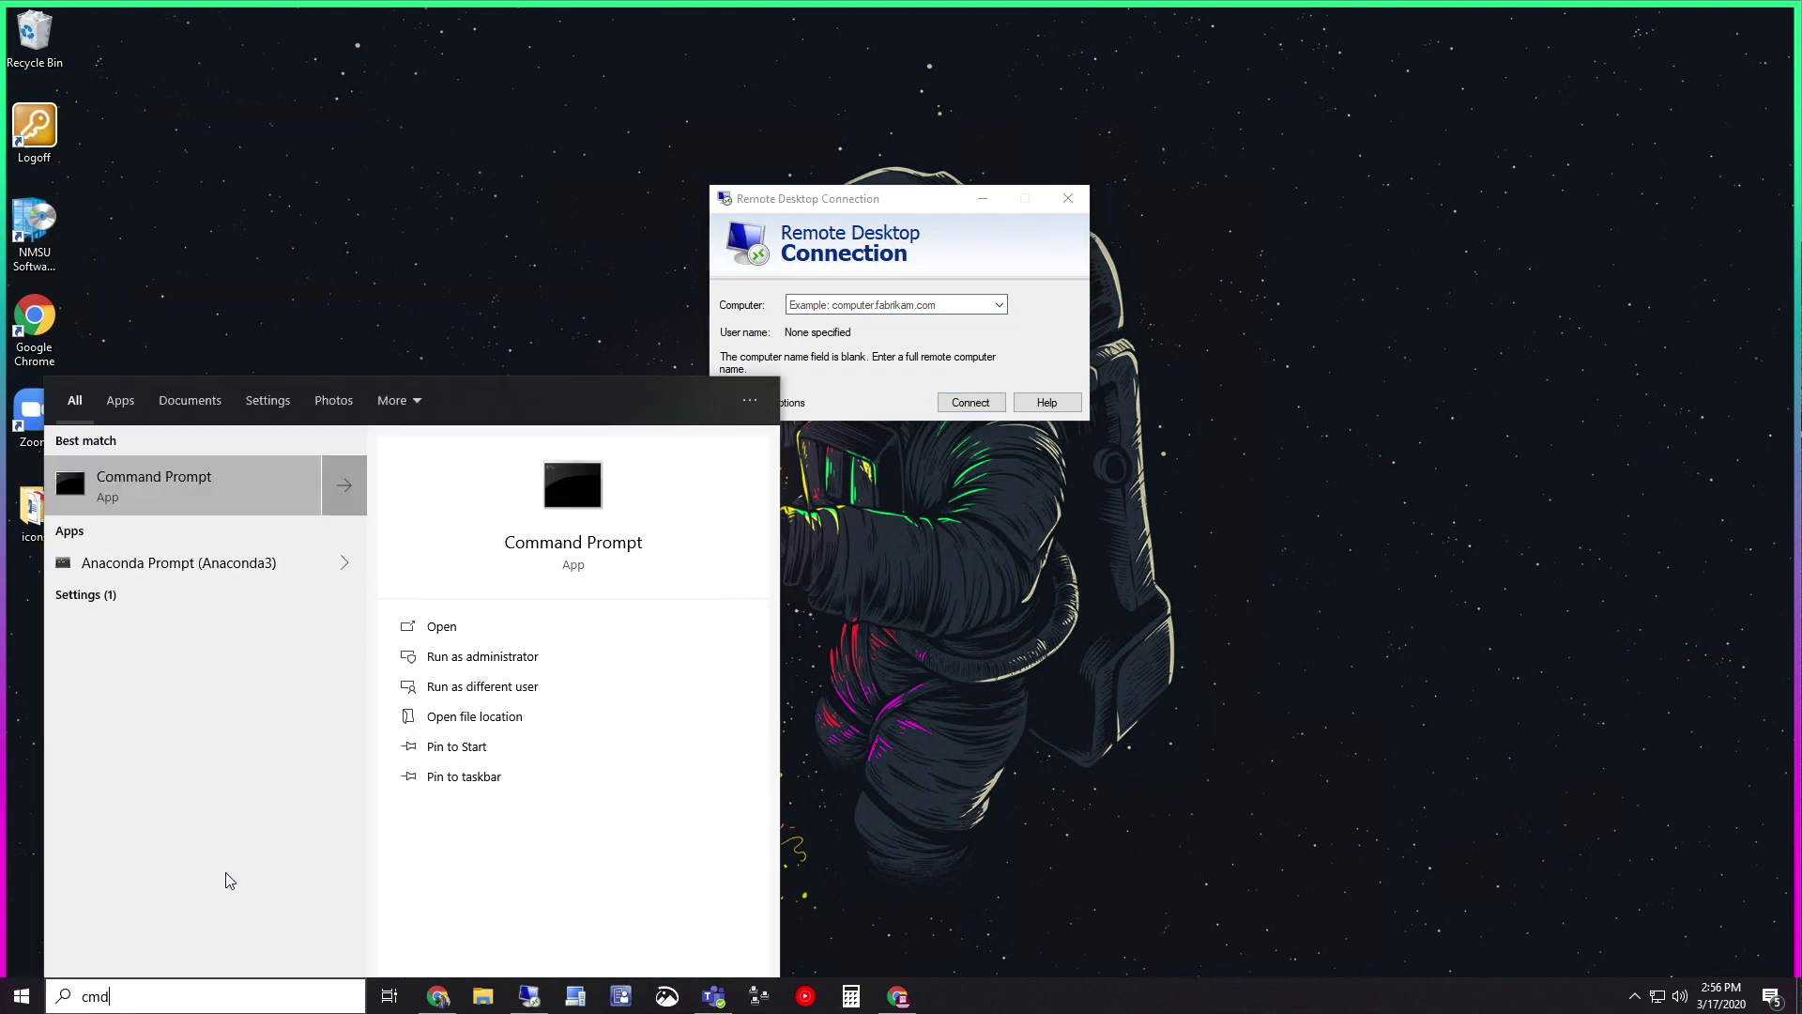
key("ctrl+shift+Return")
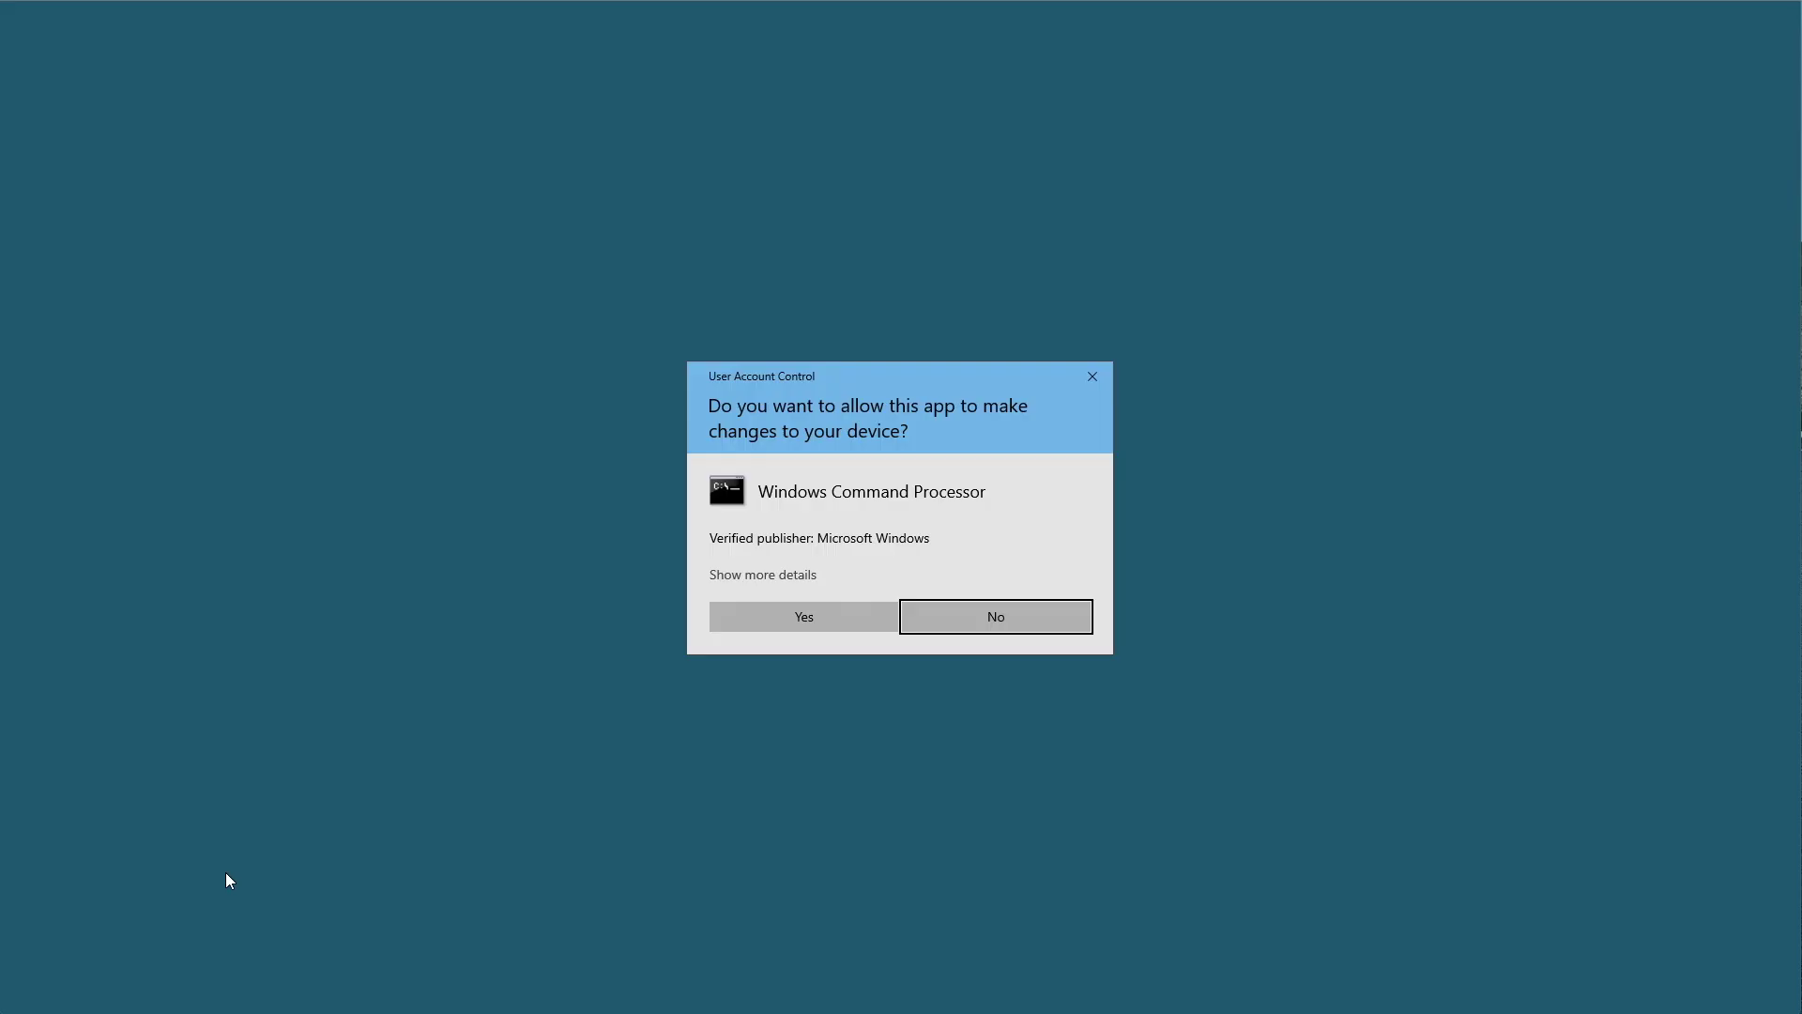
key("Left")
key("Return")
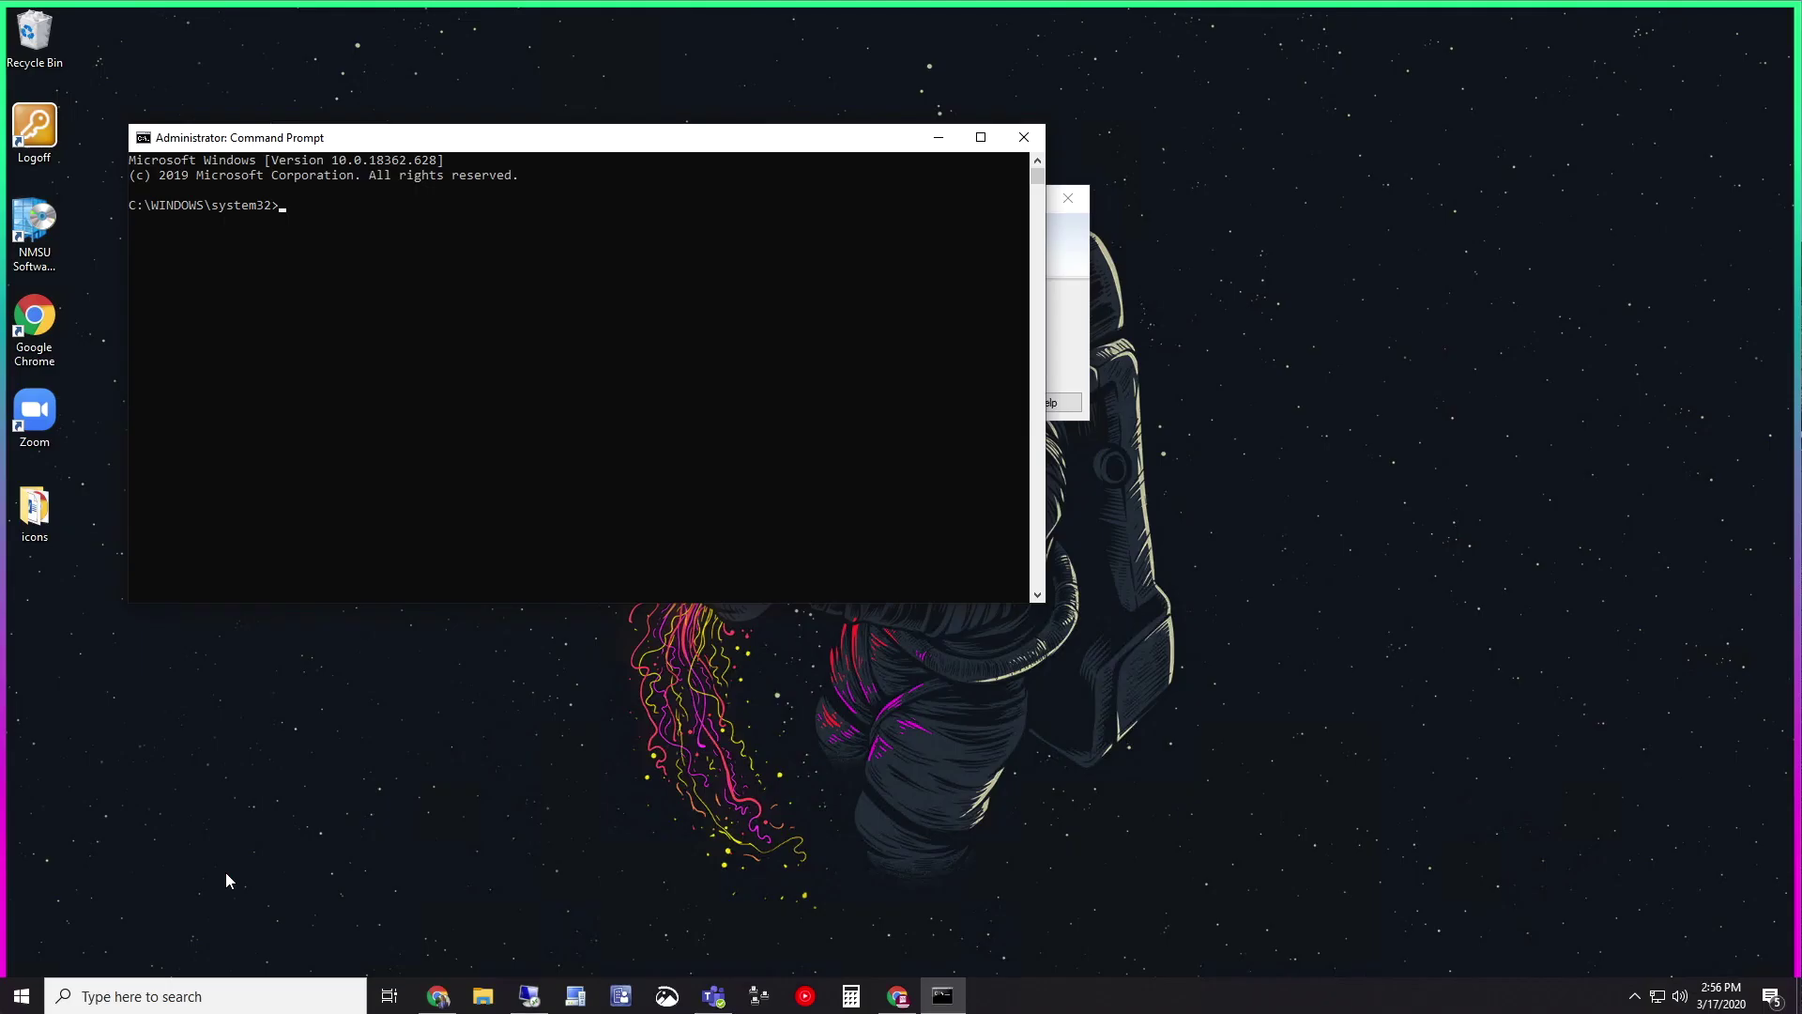
Run hostname to print the computer name, then move the console aside
type("hostname")
key("Return")
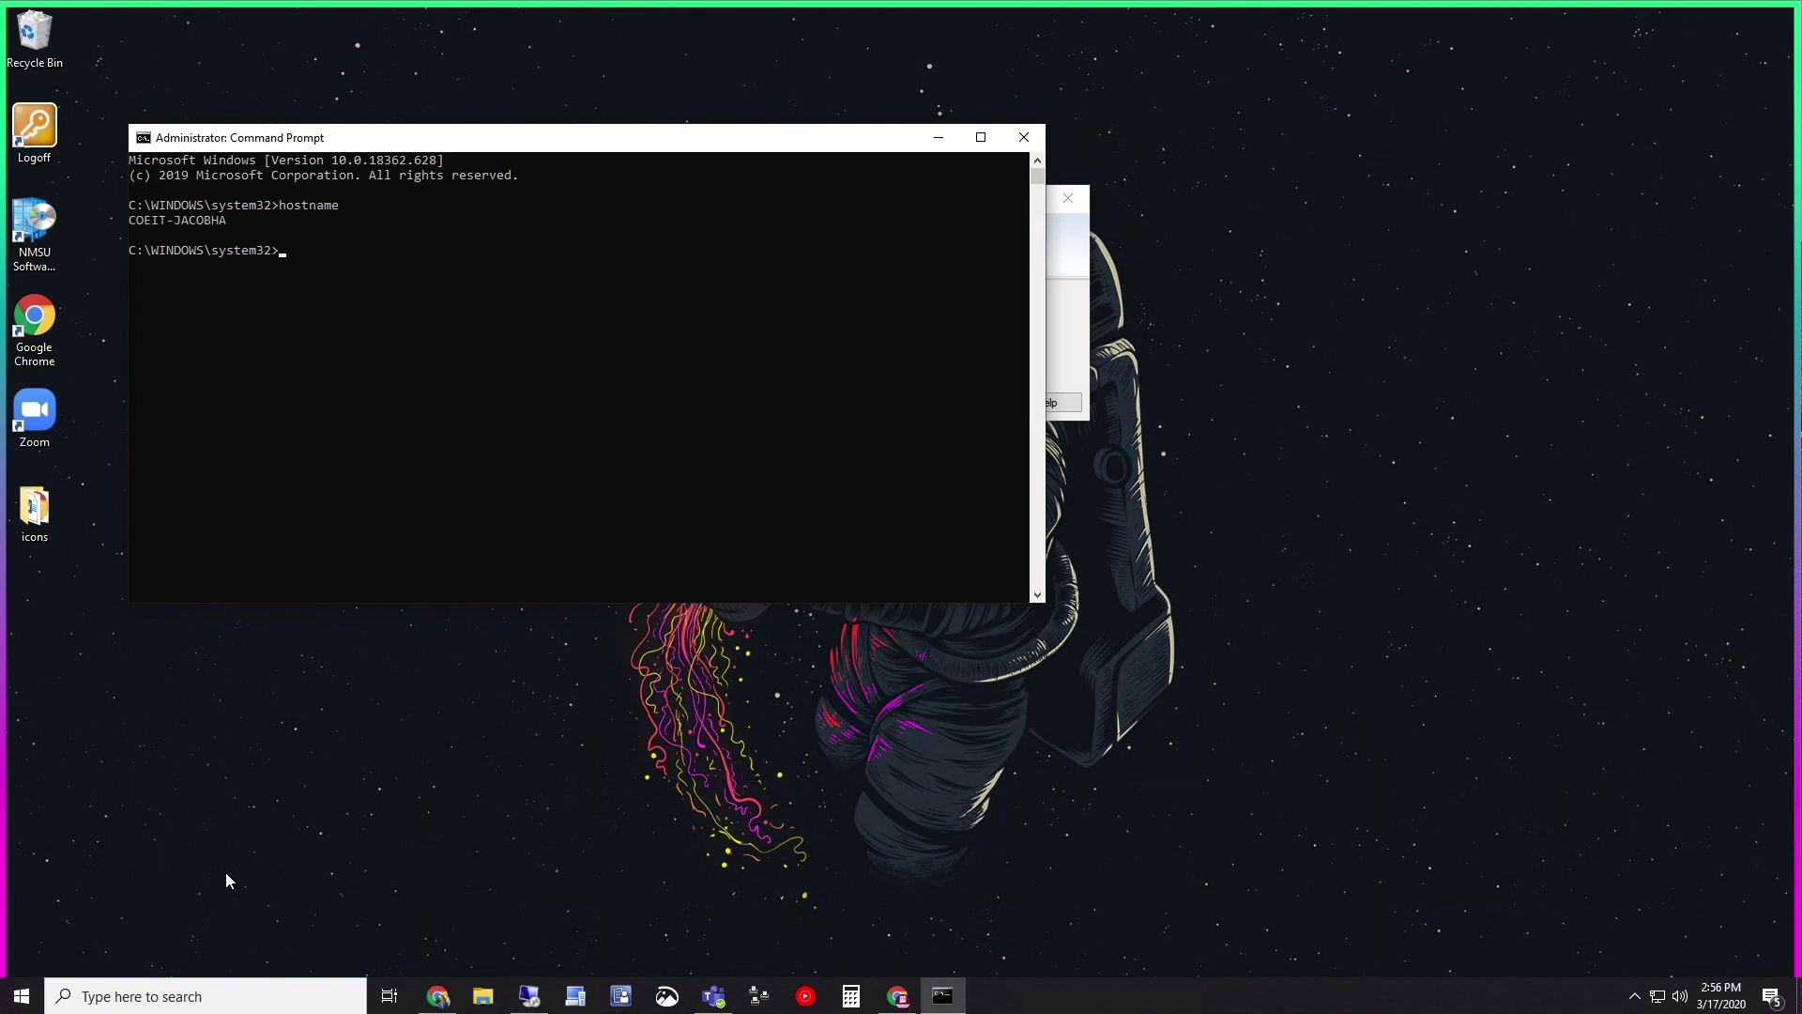
left_click_drag(234, 226, 130, 229)
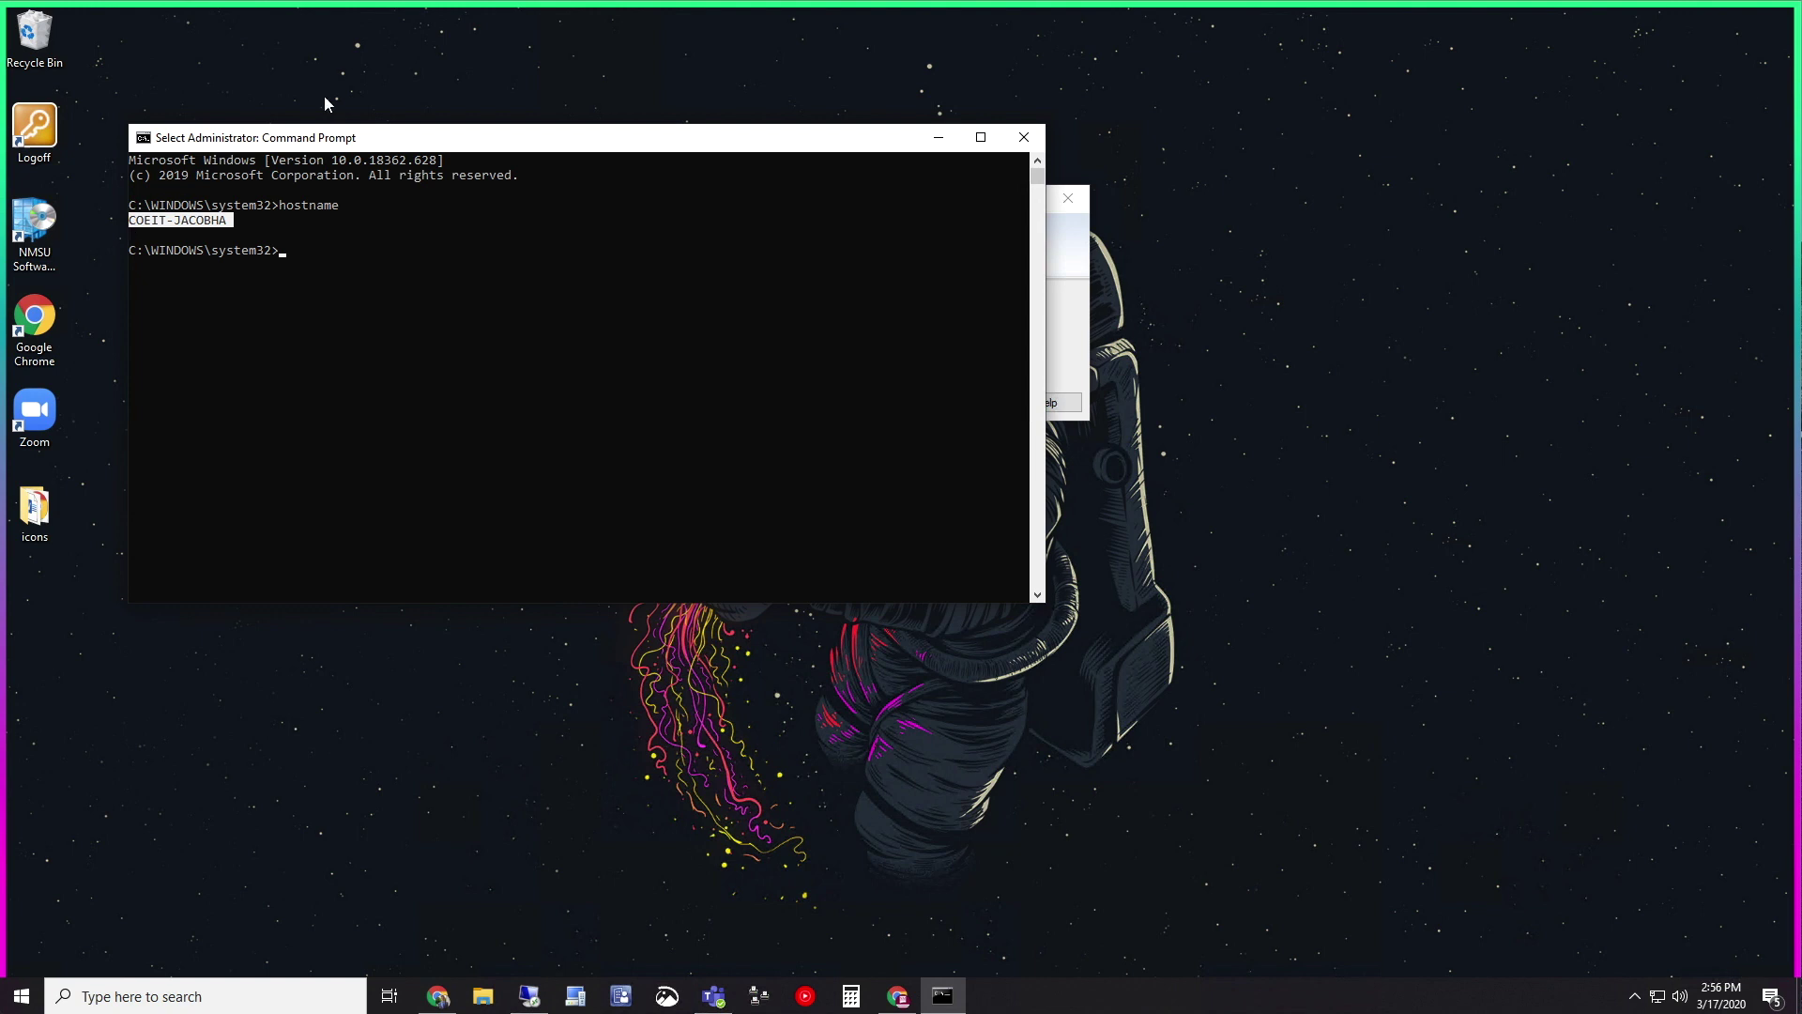
left_click_drag(336, 139, 600, 383)
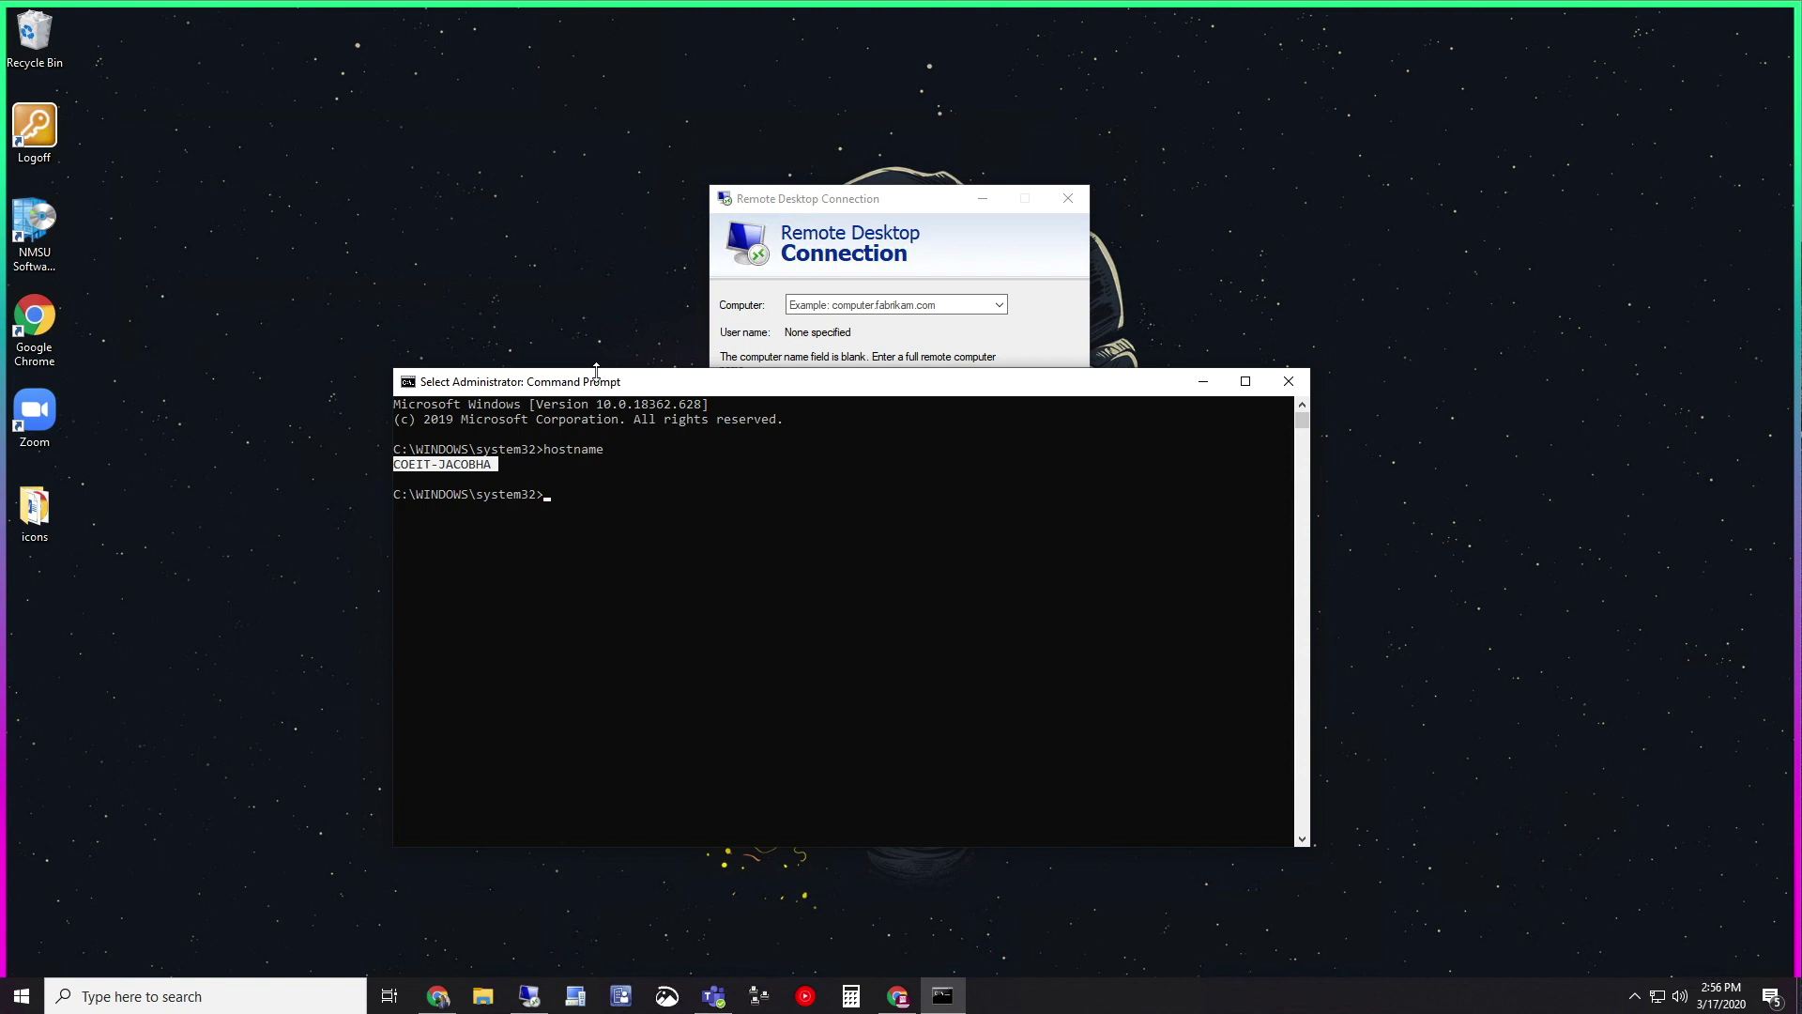
Select the printed hostname and close the Command Prompt window
left_click(488, 465)
double_click(455, 467)
left_click(1285, 382)
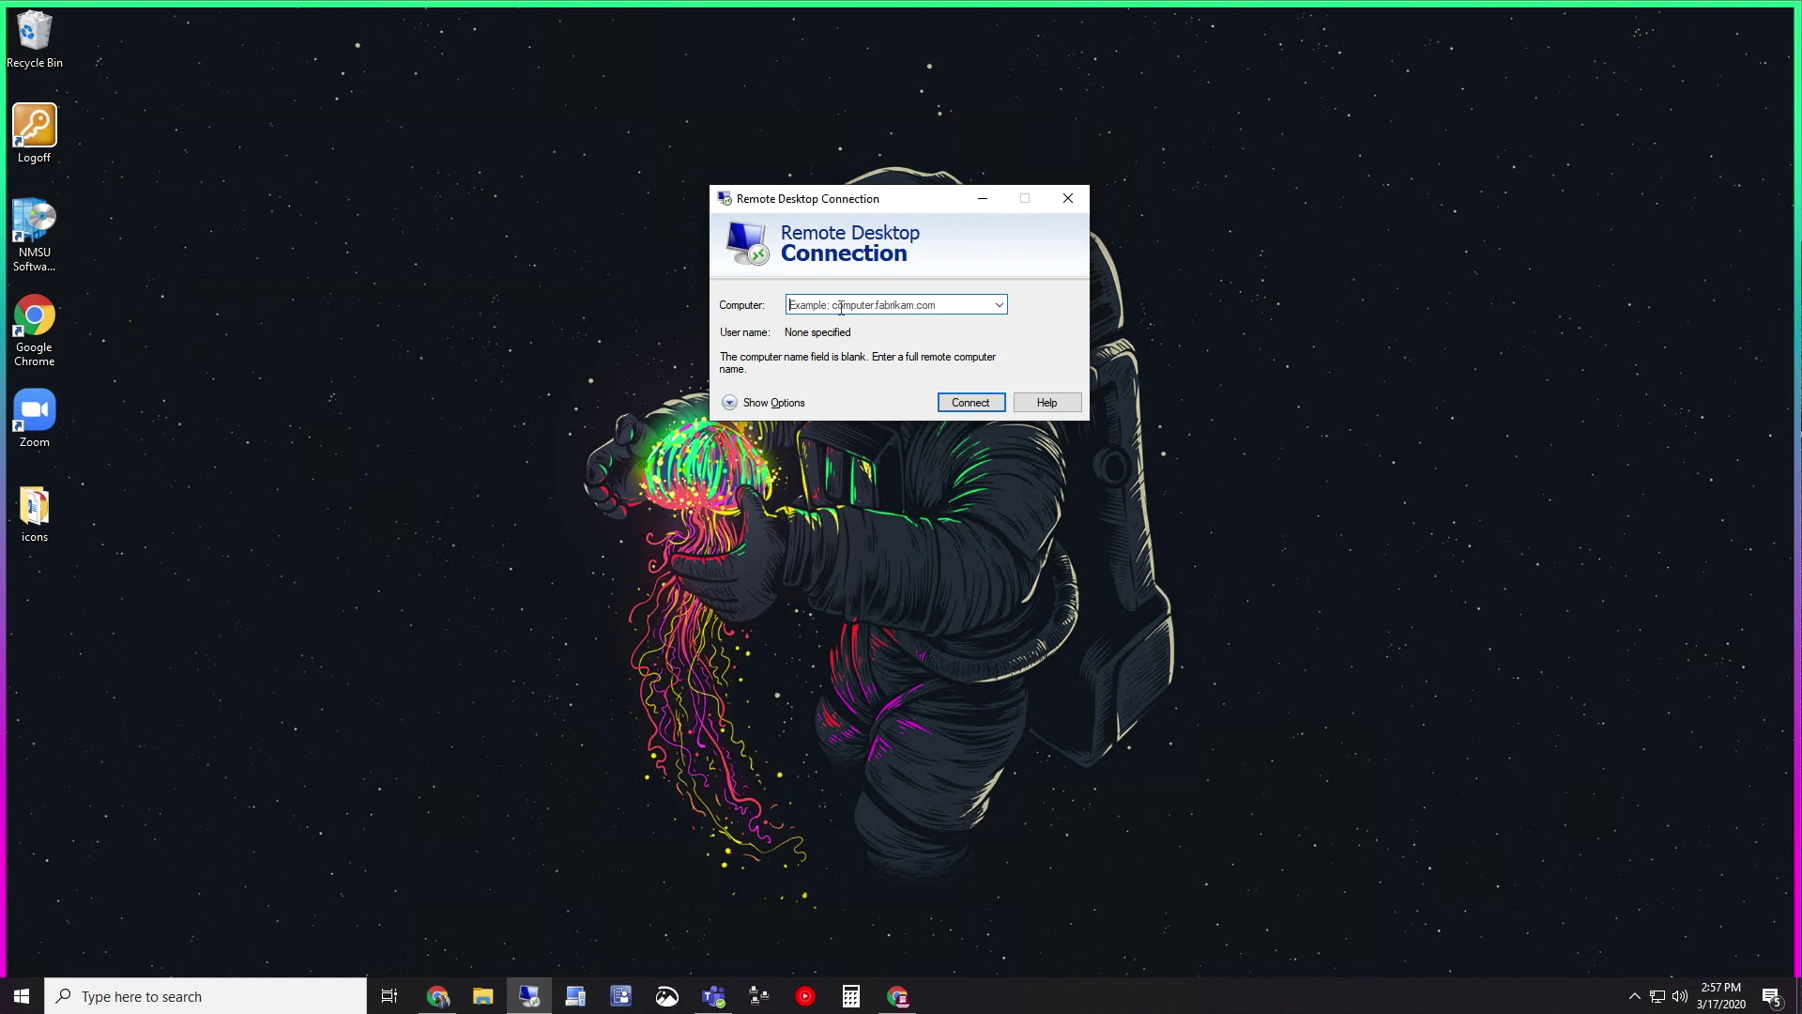
Enter ee-tb206-14 as the computer name in Remote Desktop Connection
type("ee")
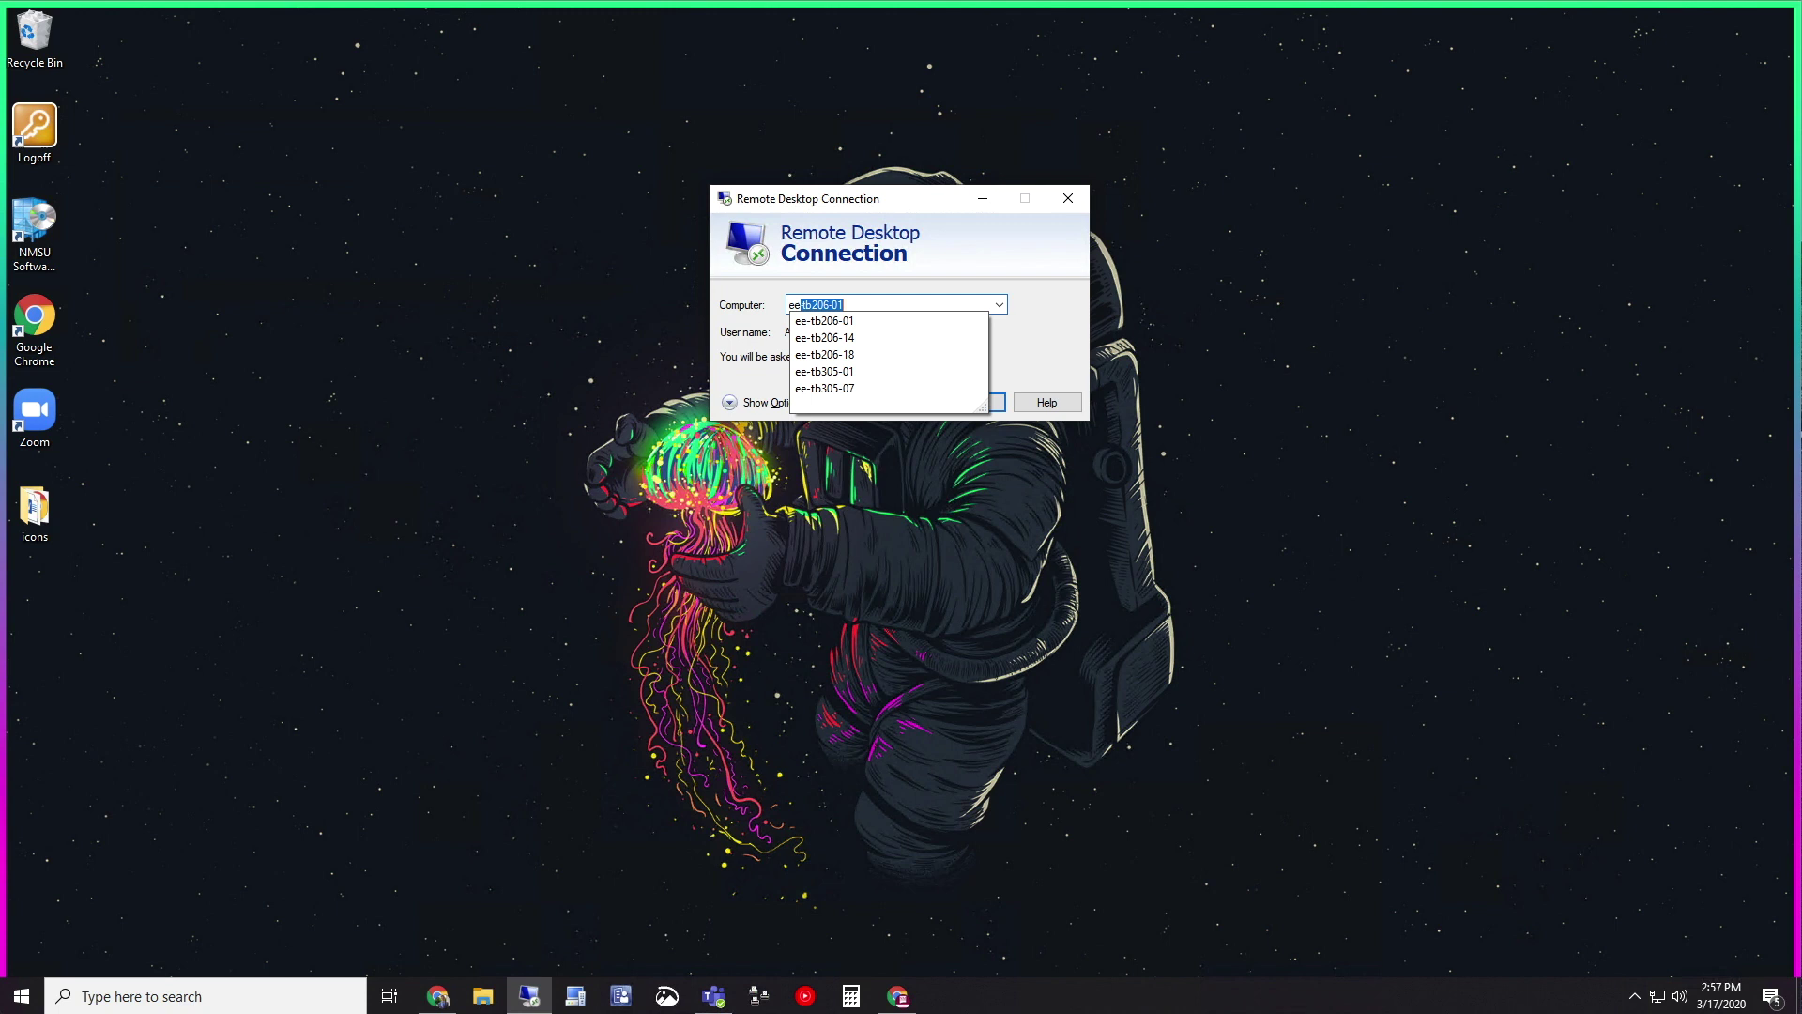
type("-tb206")
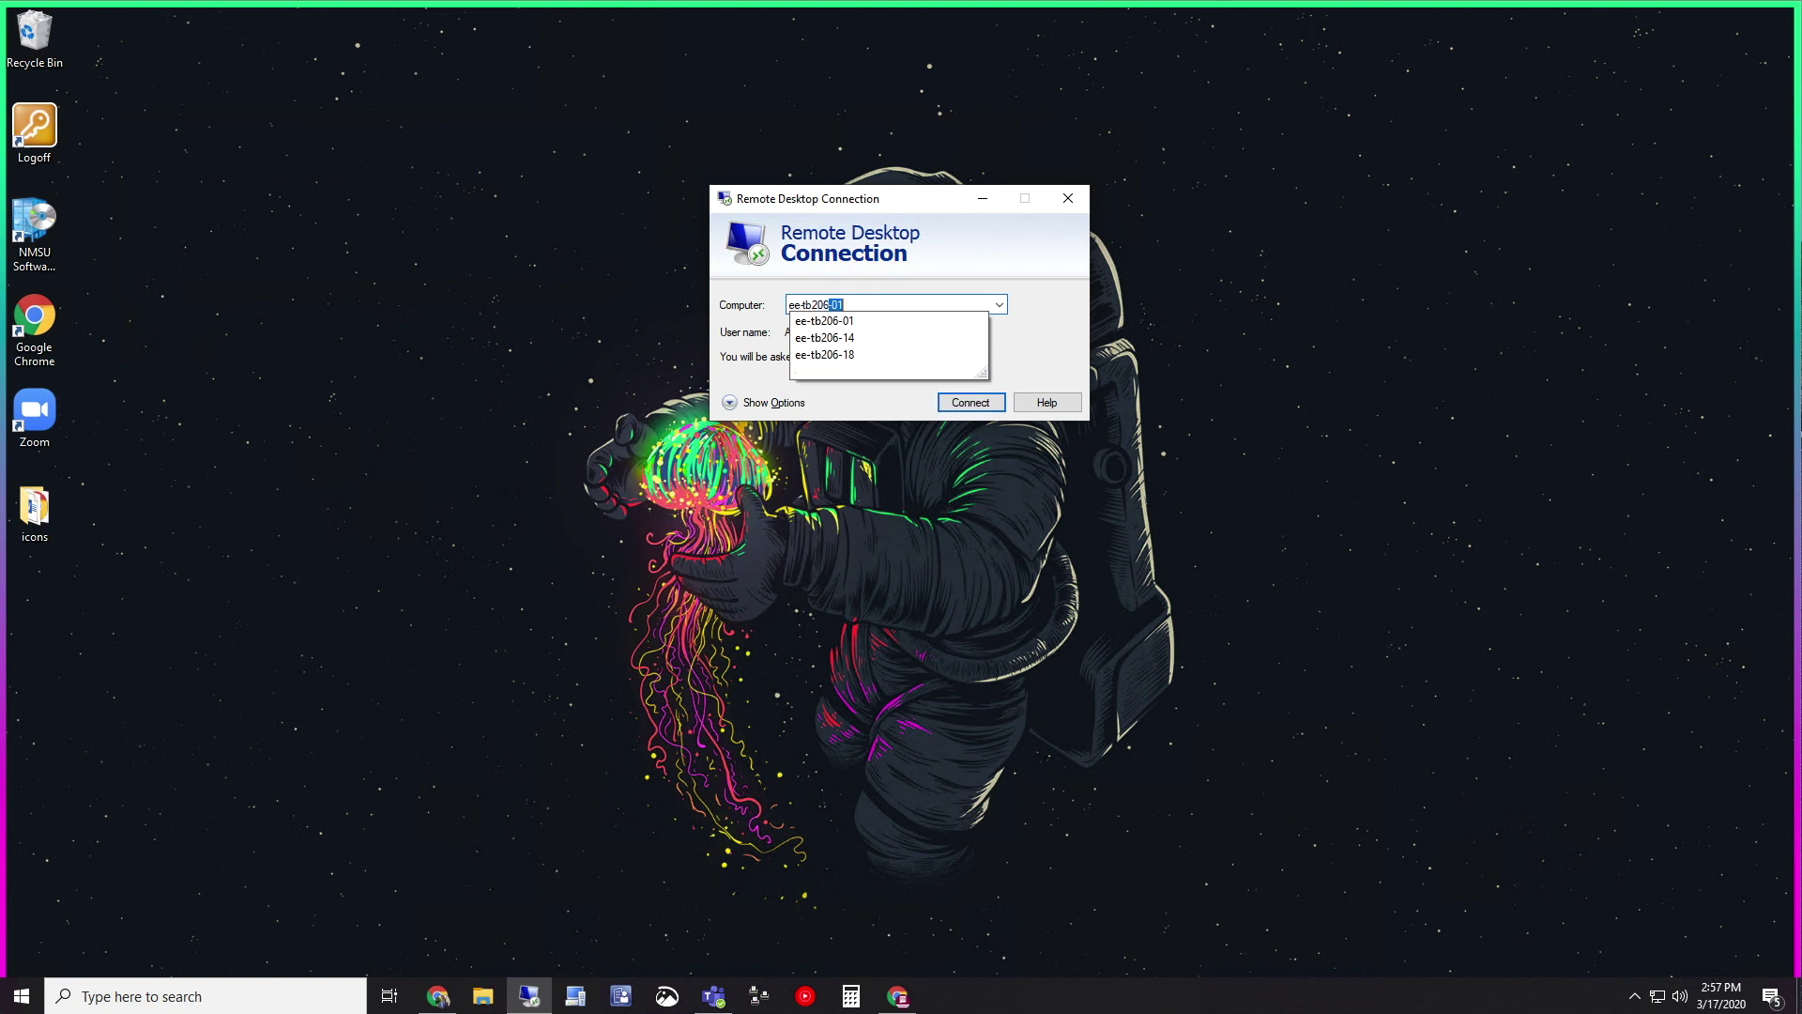
type("-14")
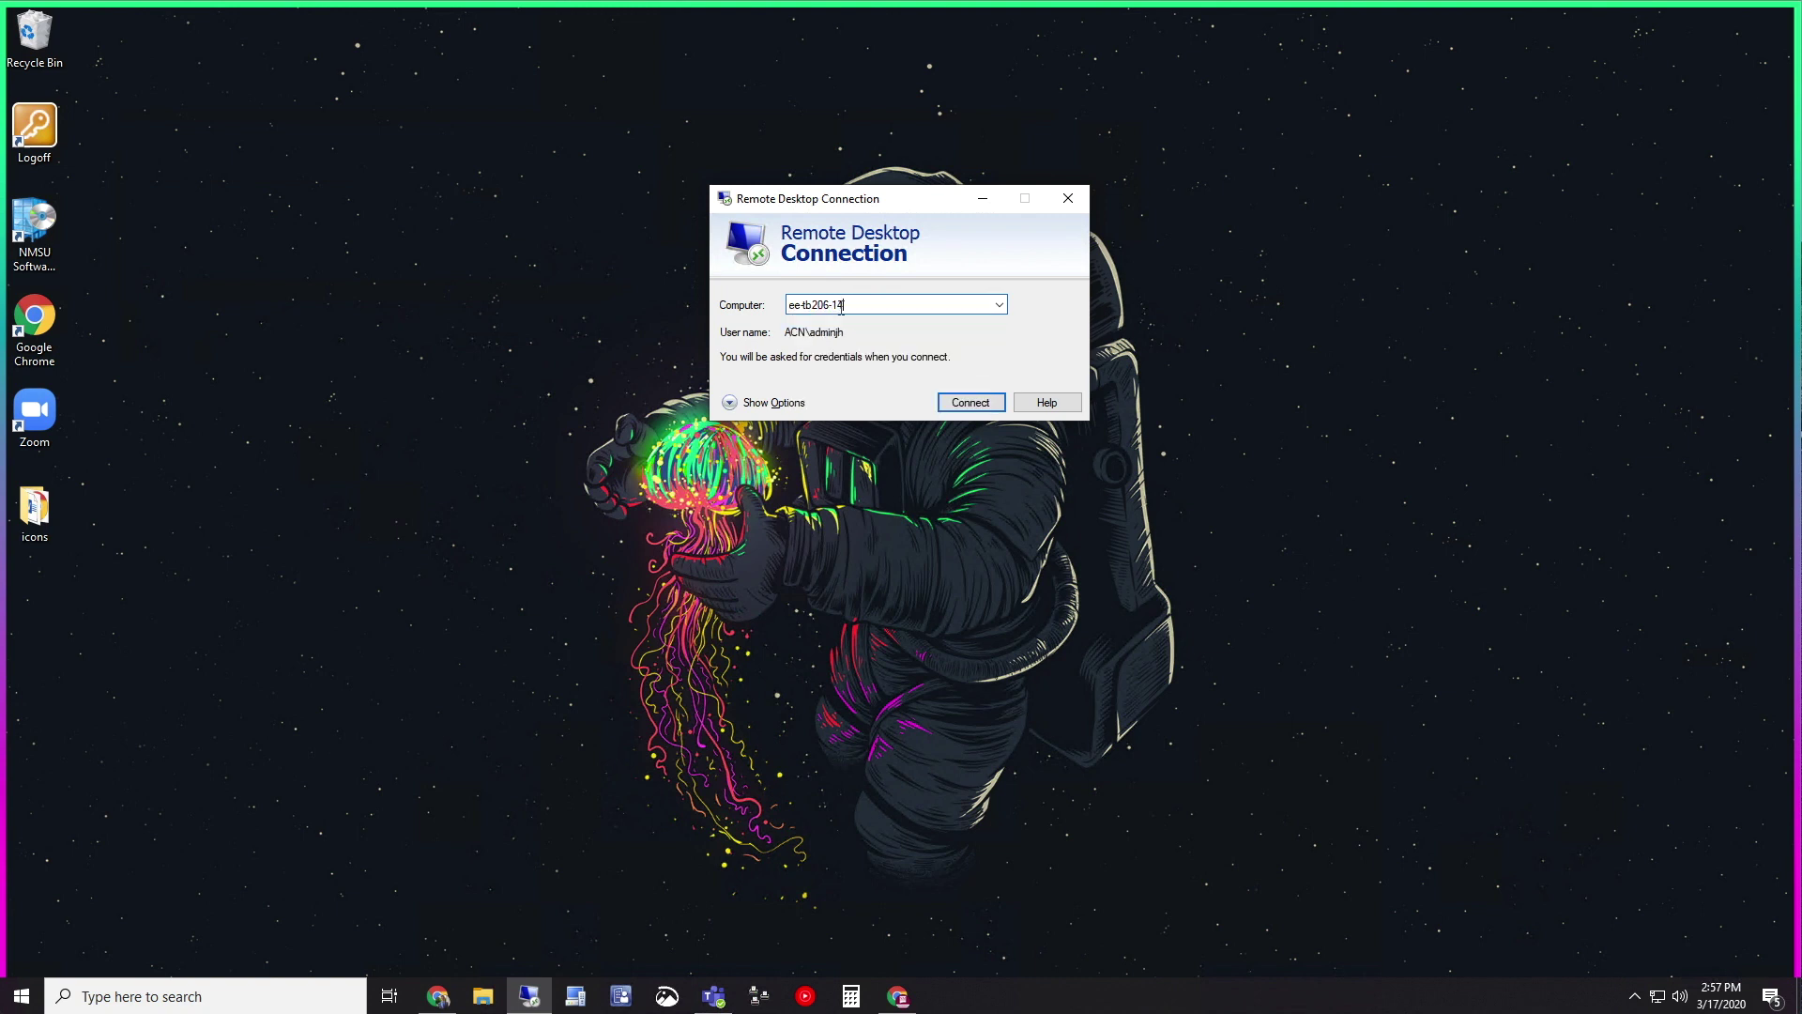
left_click_drag(877, 307, 786, 303)
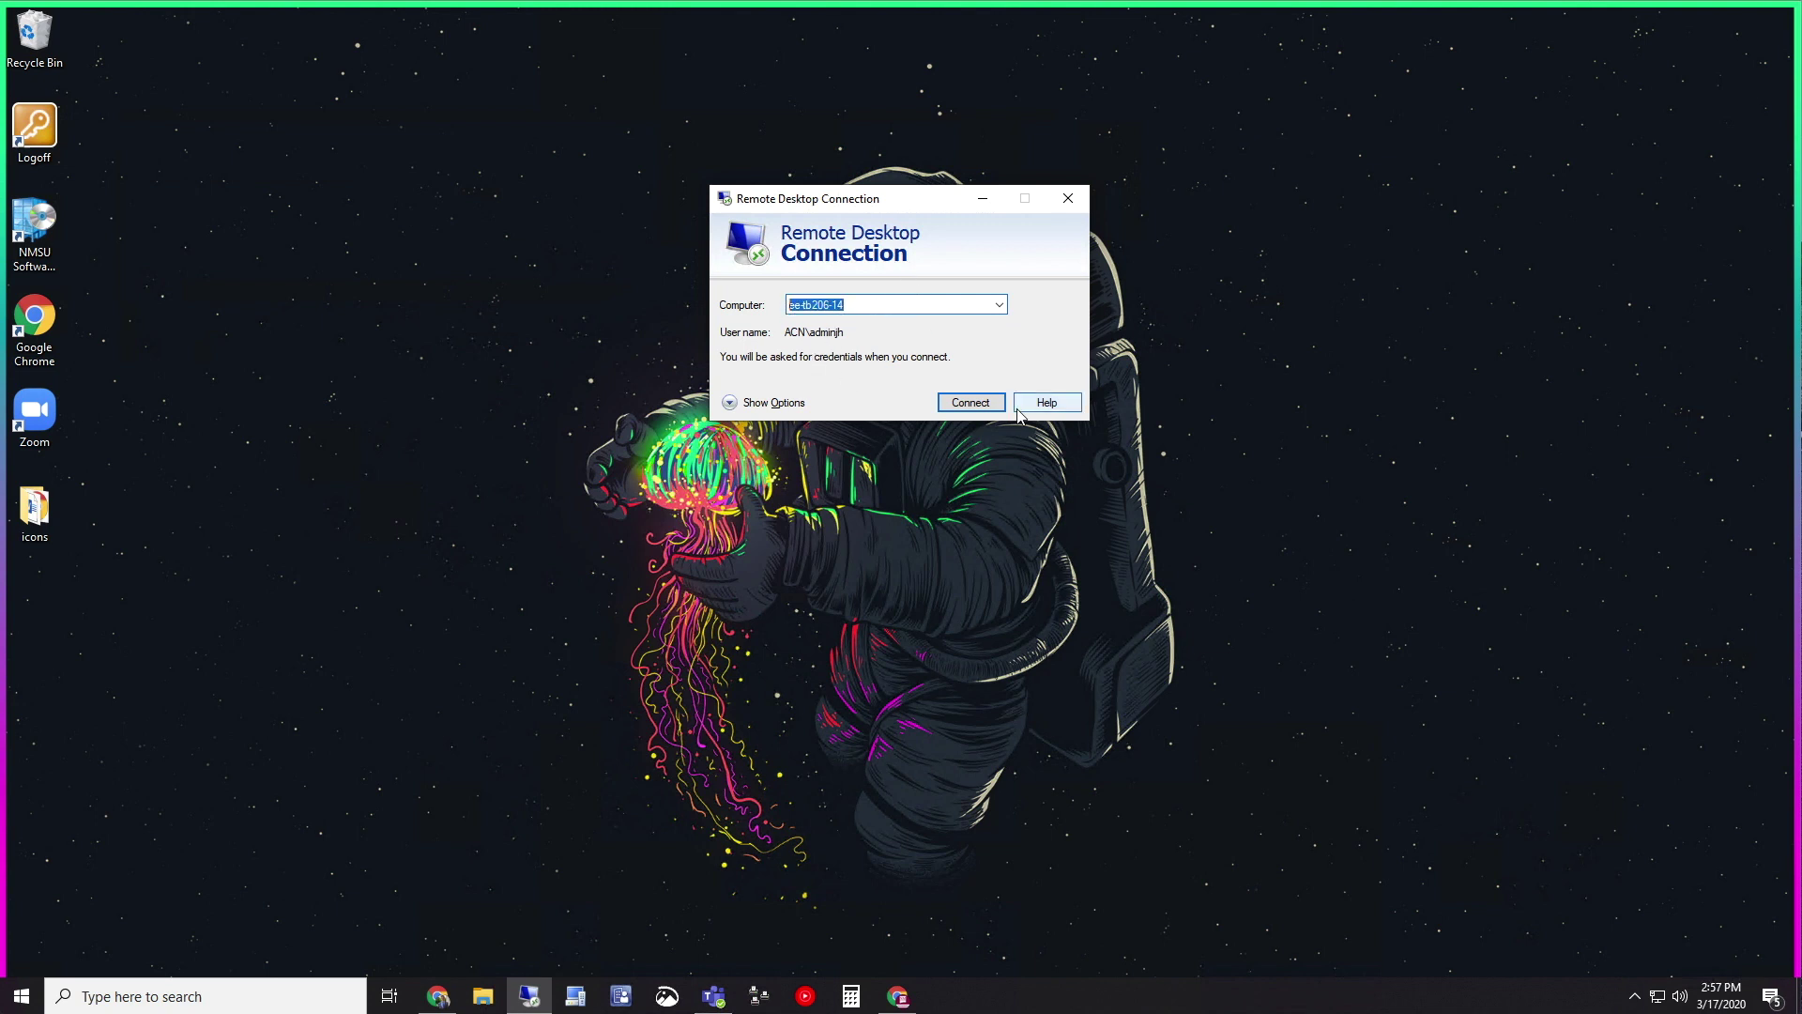
Connect to ee-tb206-14, signing in with a different domain account's user name and password
left_click(970, 402)
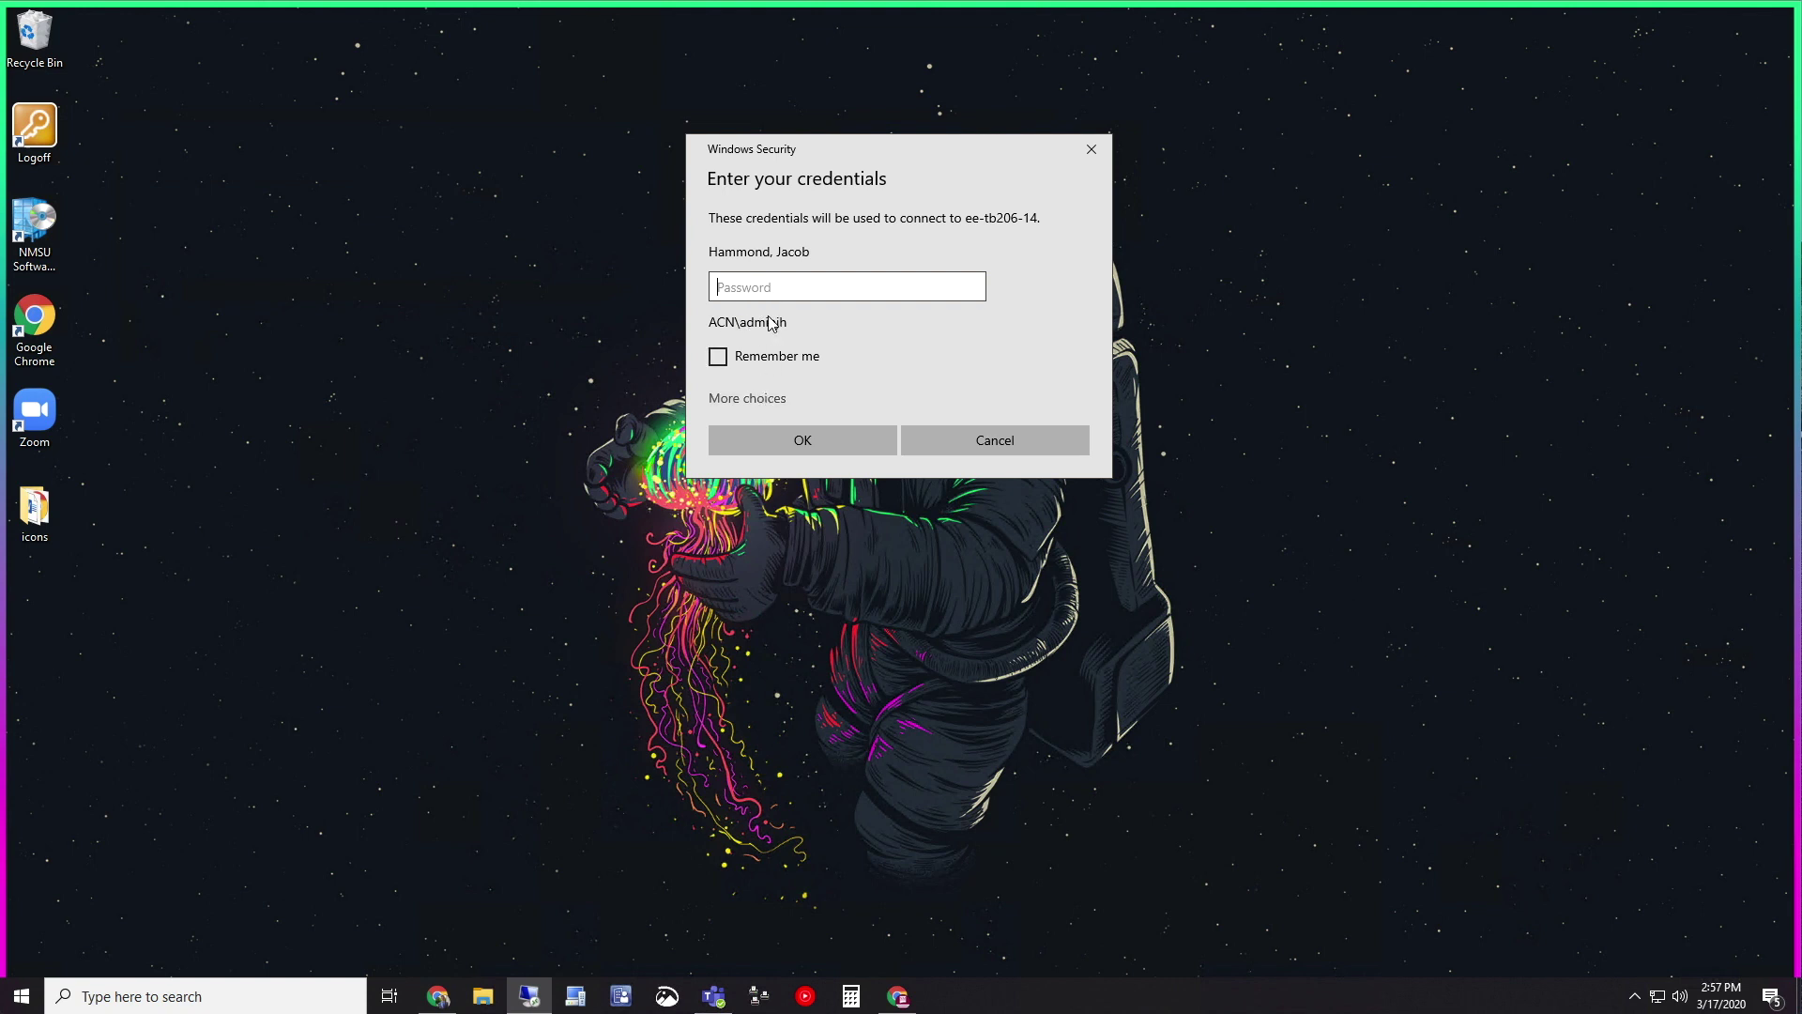
left_click(779, 407)
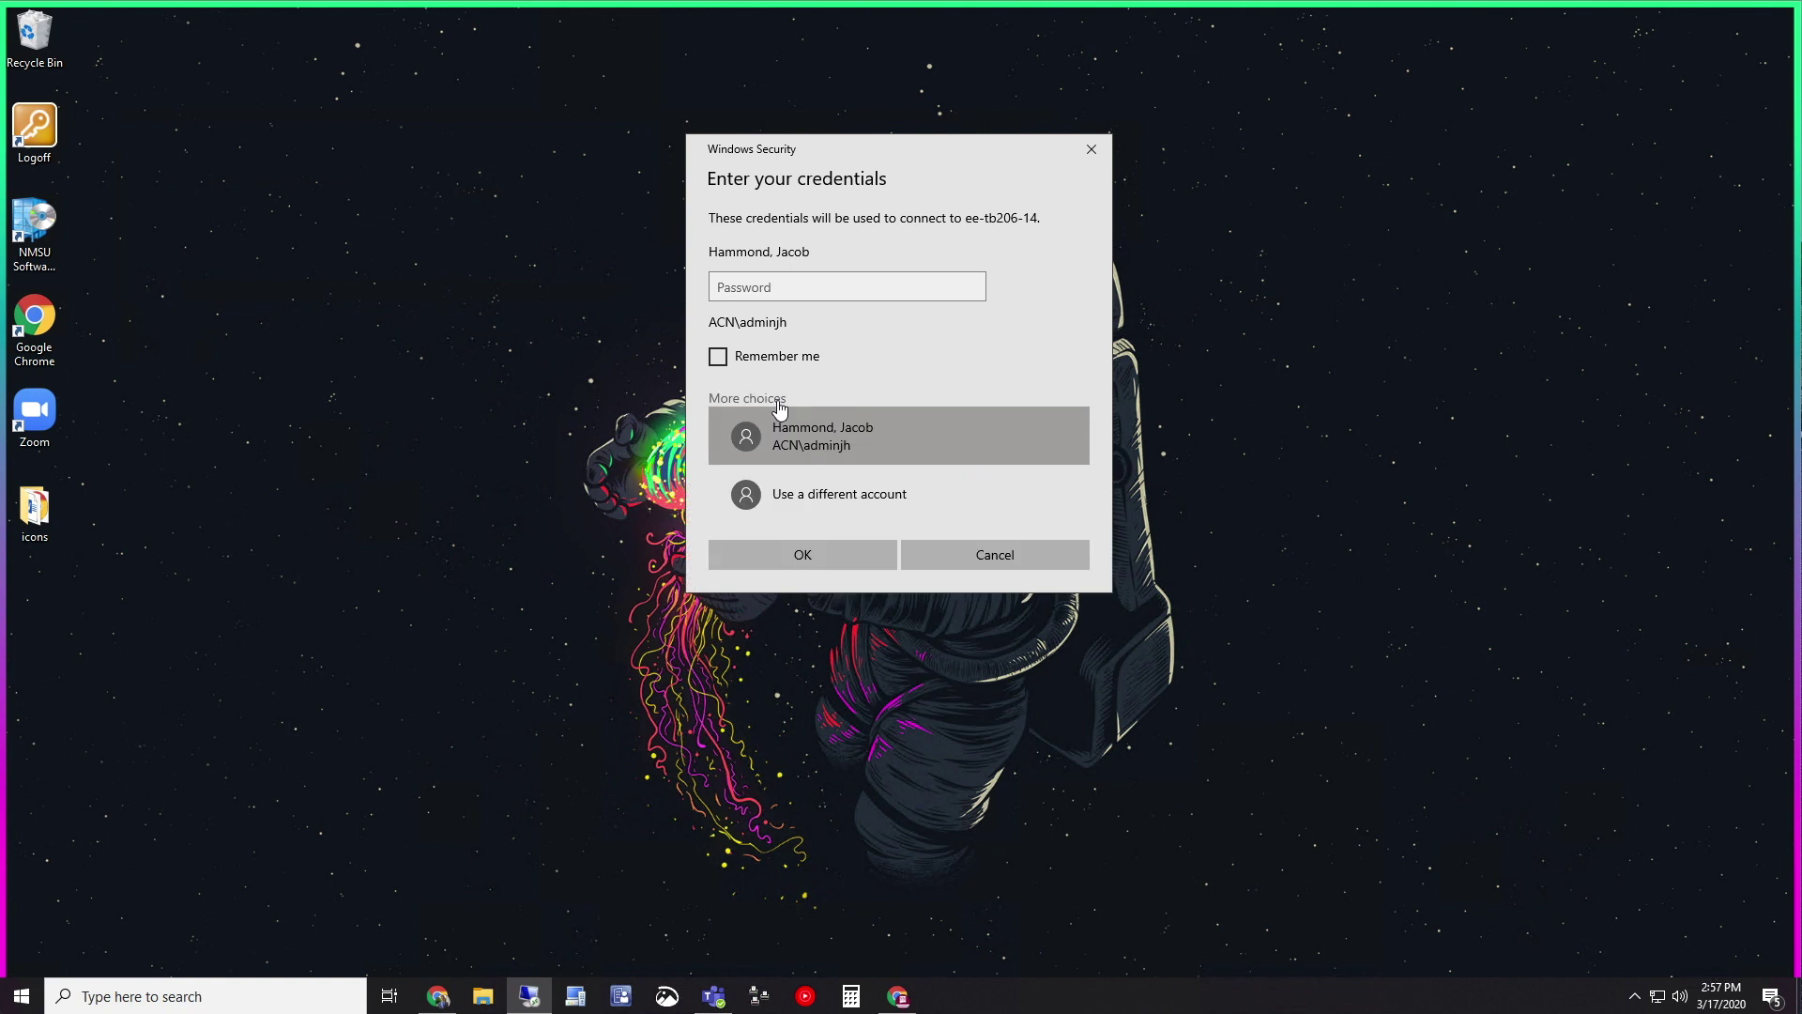
left_click(796, 496)
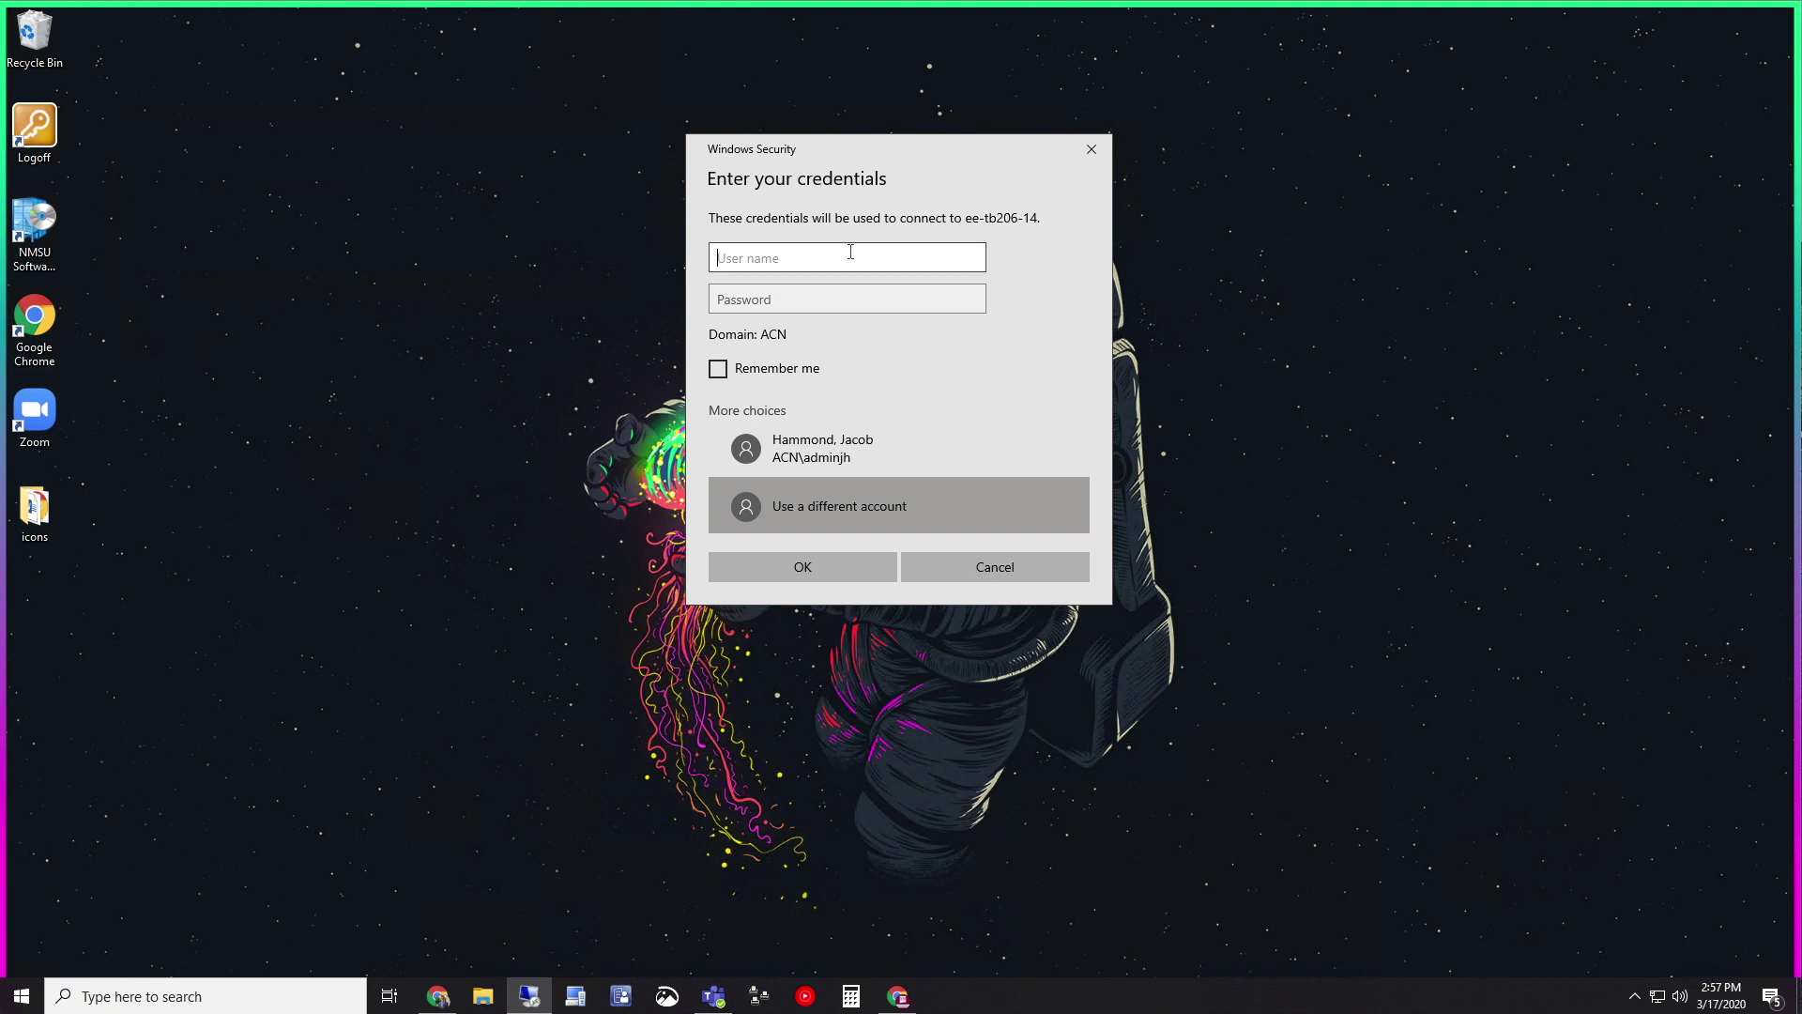
key("Tab")
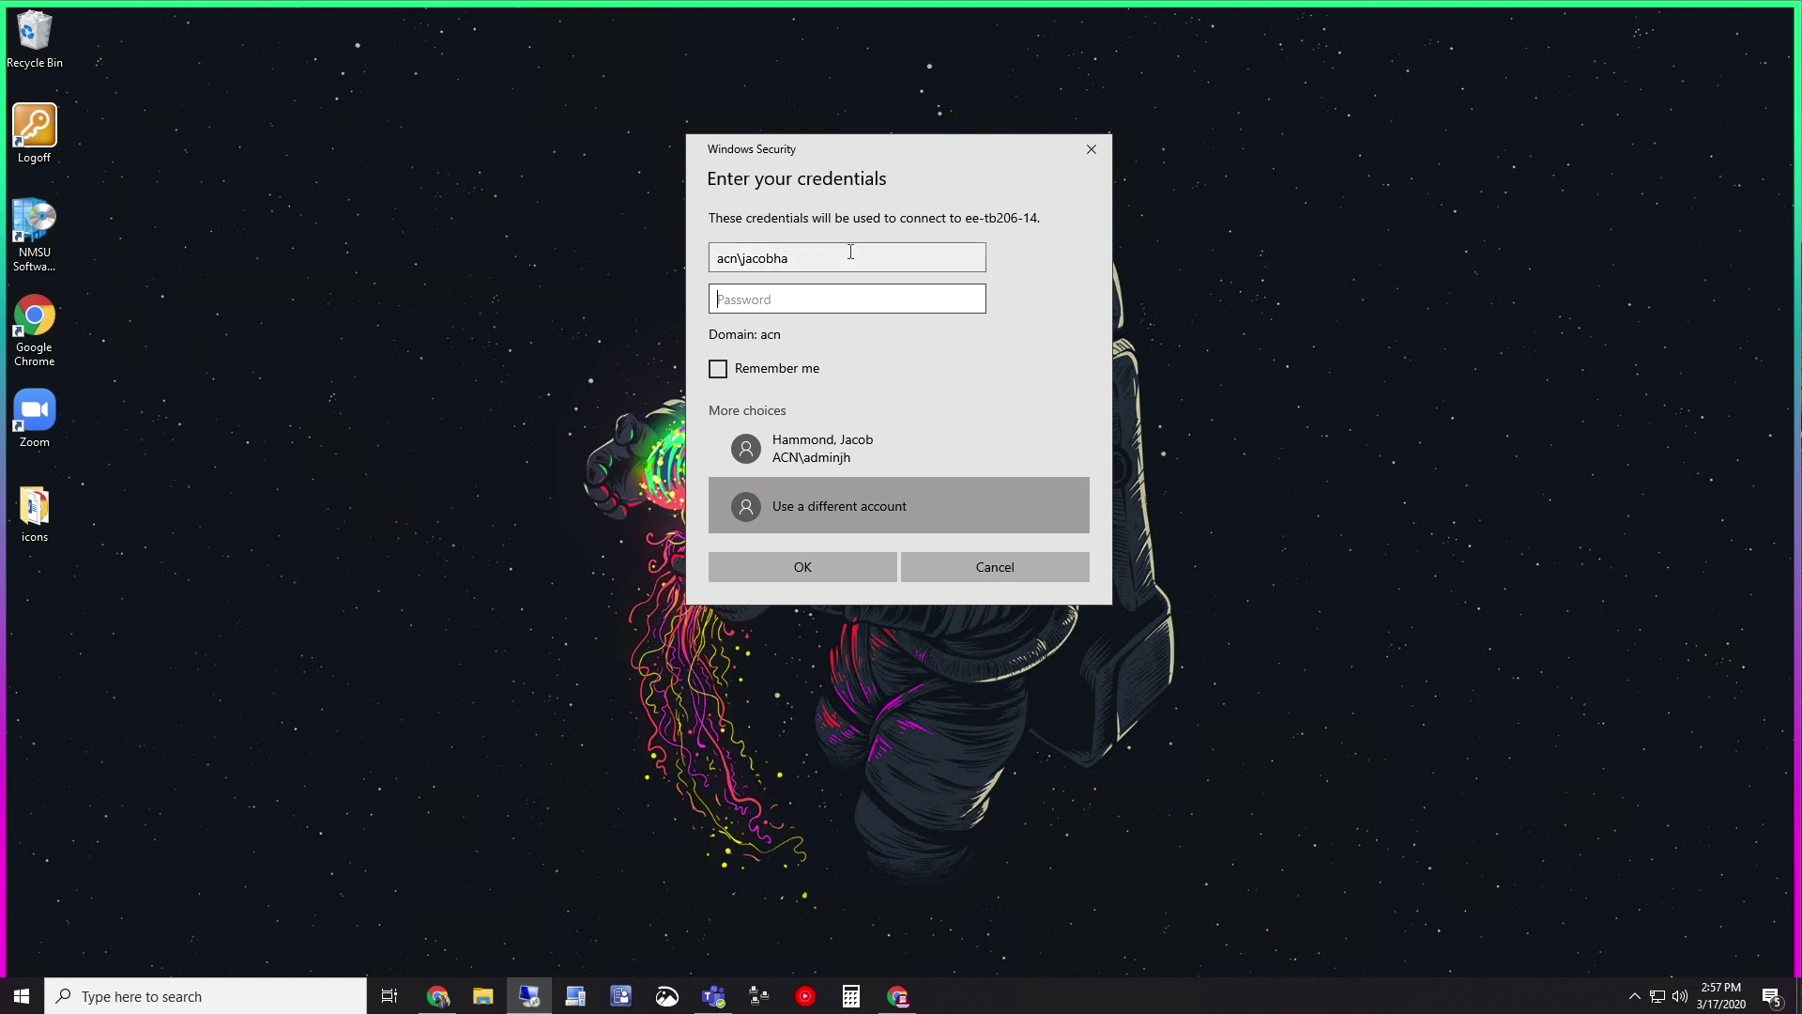
type("••••••••••••••••••")
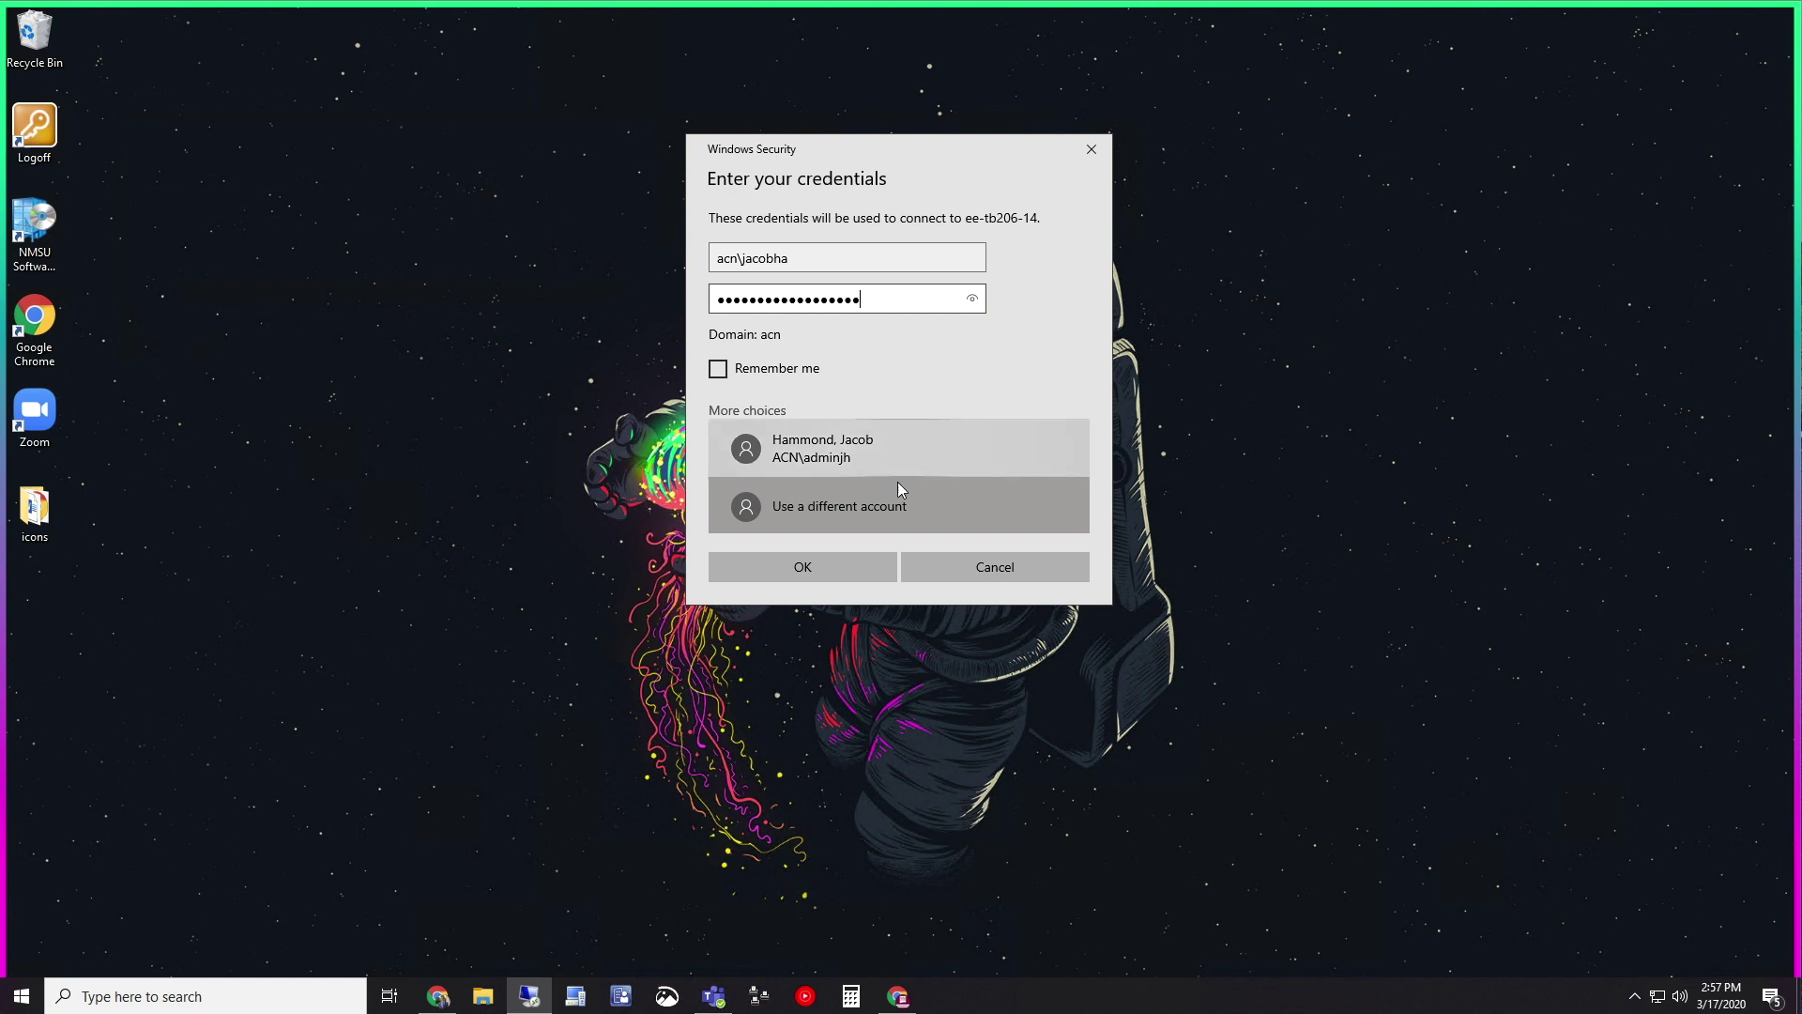
left_click(841, 565)
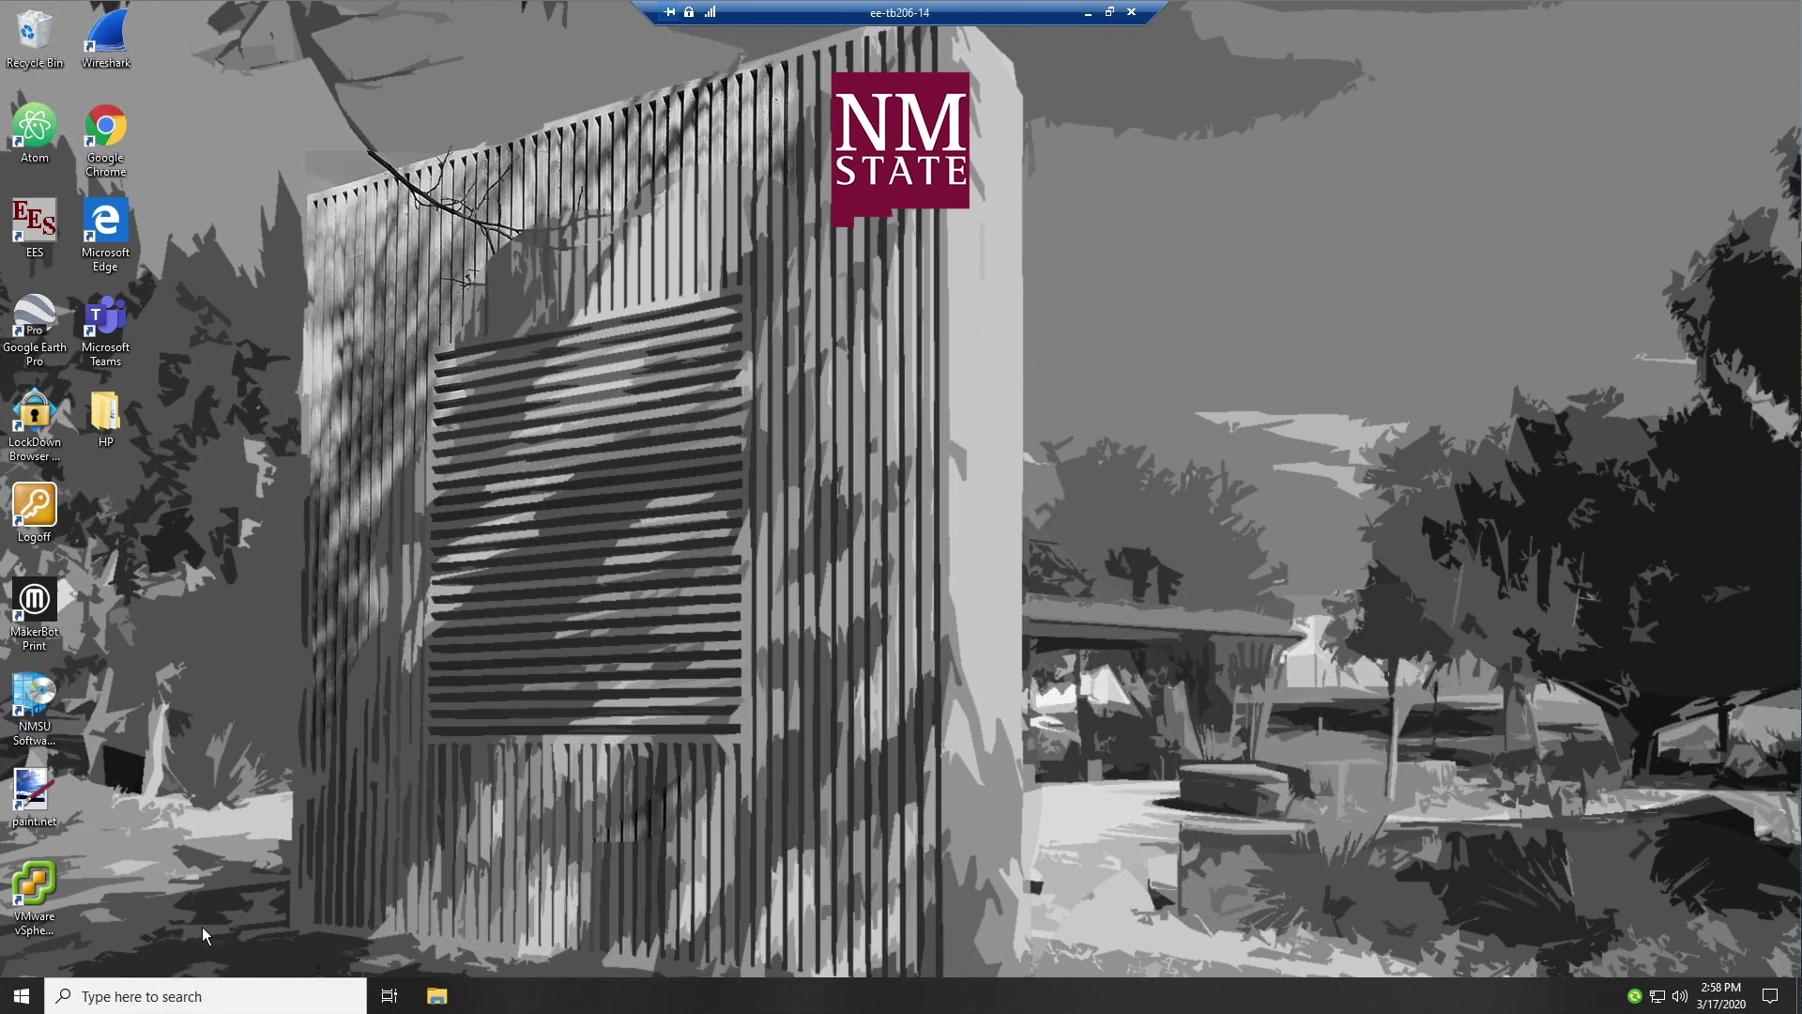
left_click(22, 995)
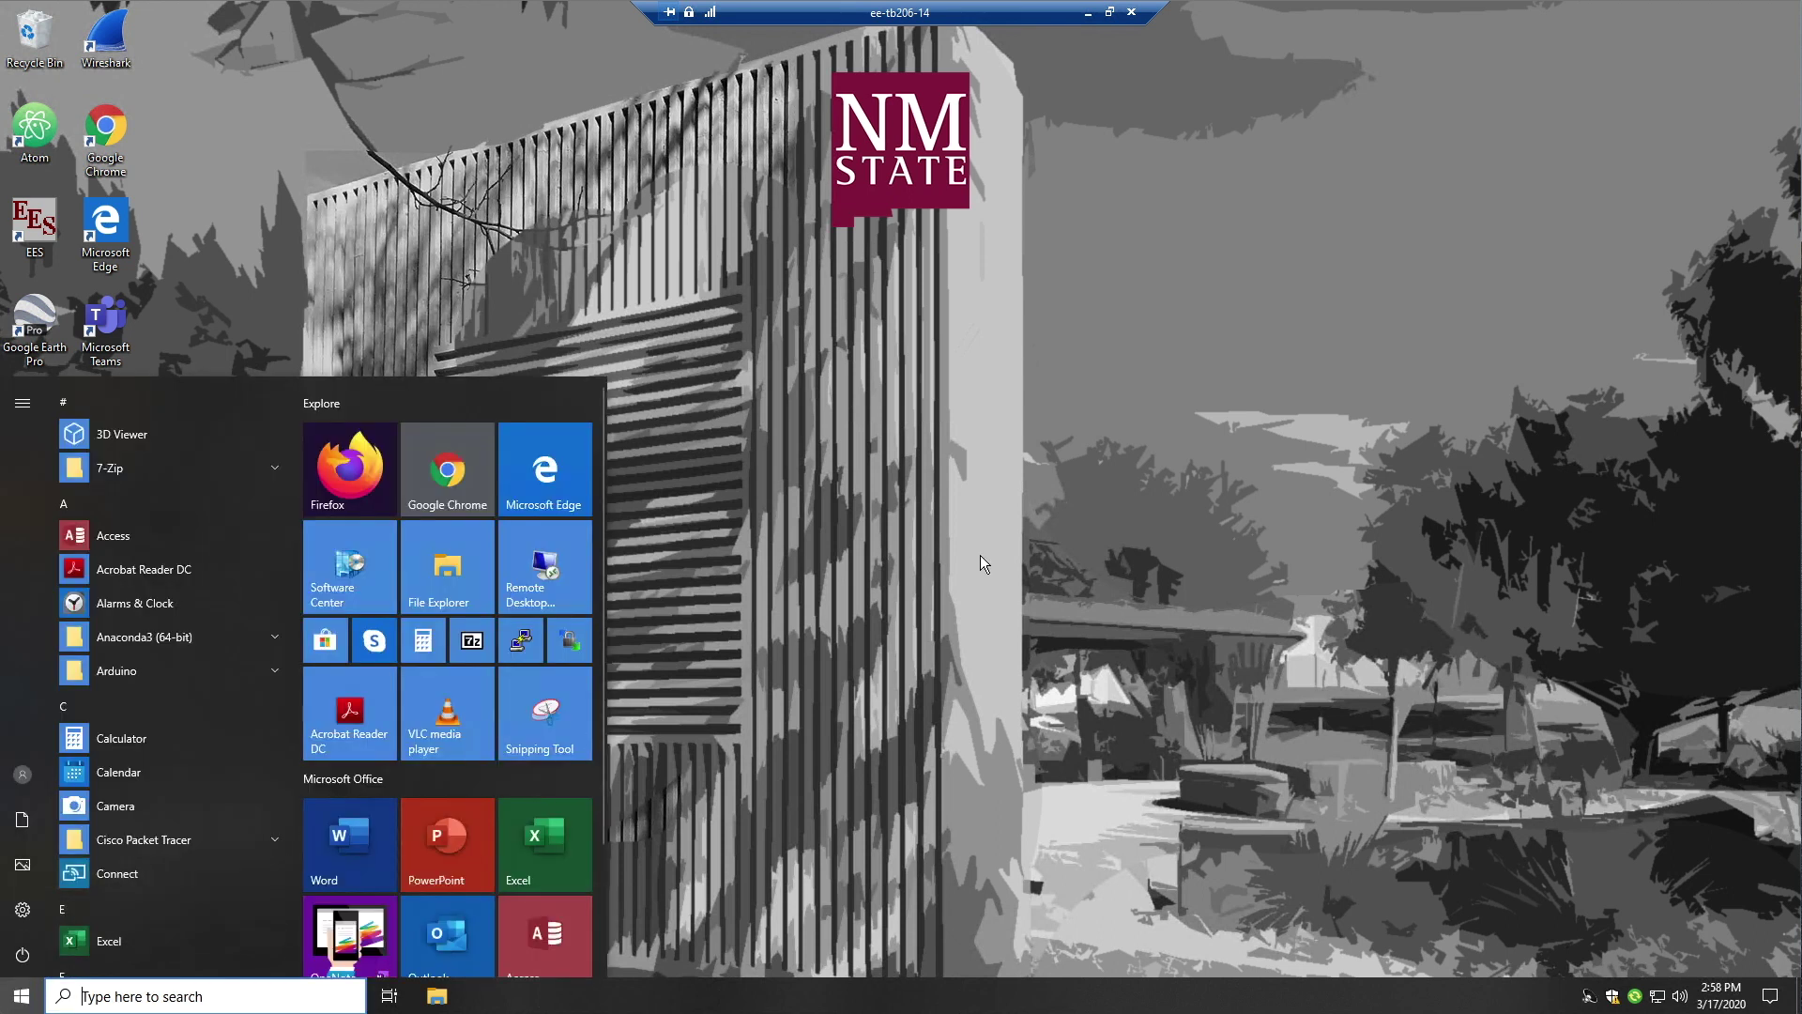
scroll(164, 834, "down", 10)
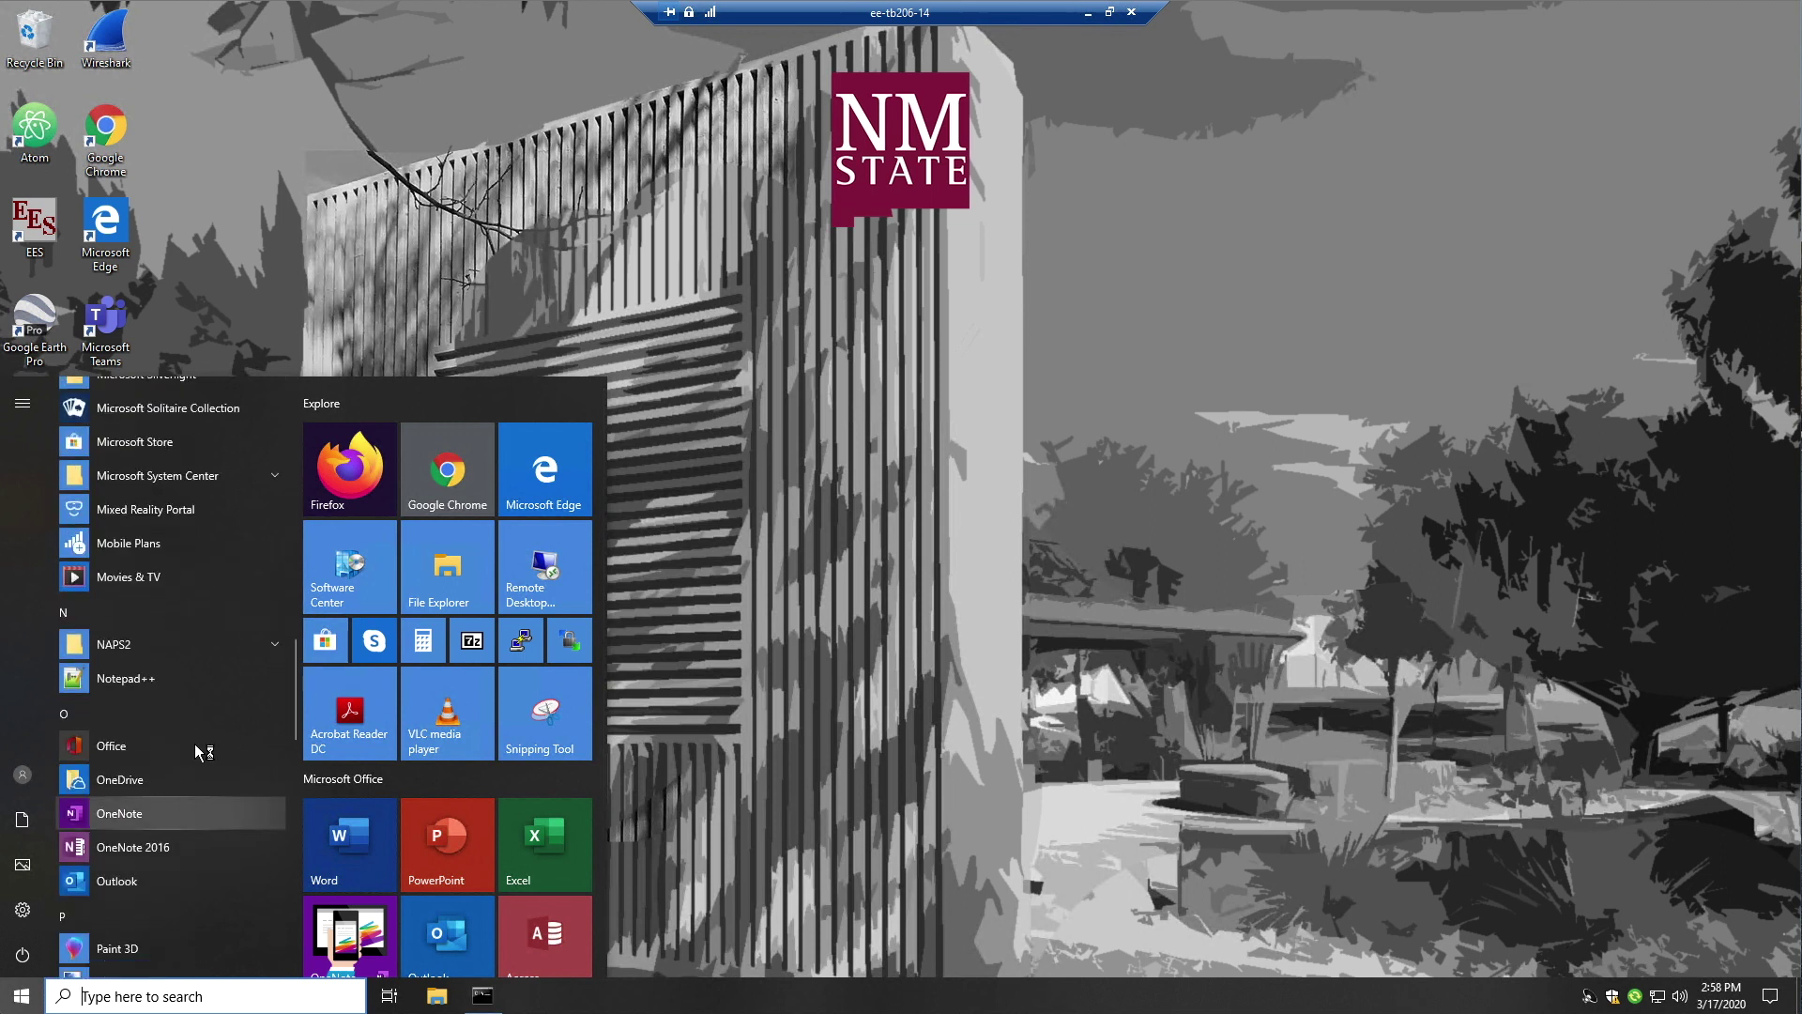
scroll(206, 685, "up", 2)
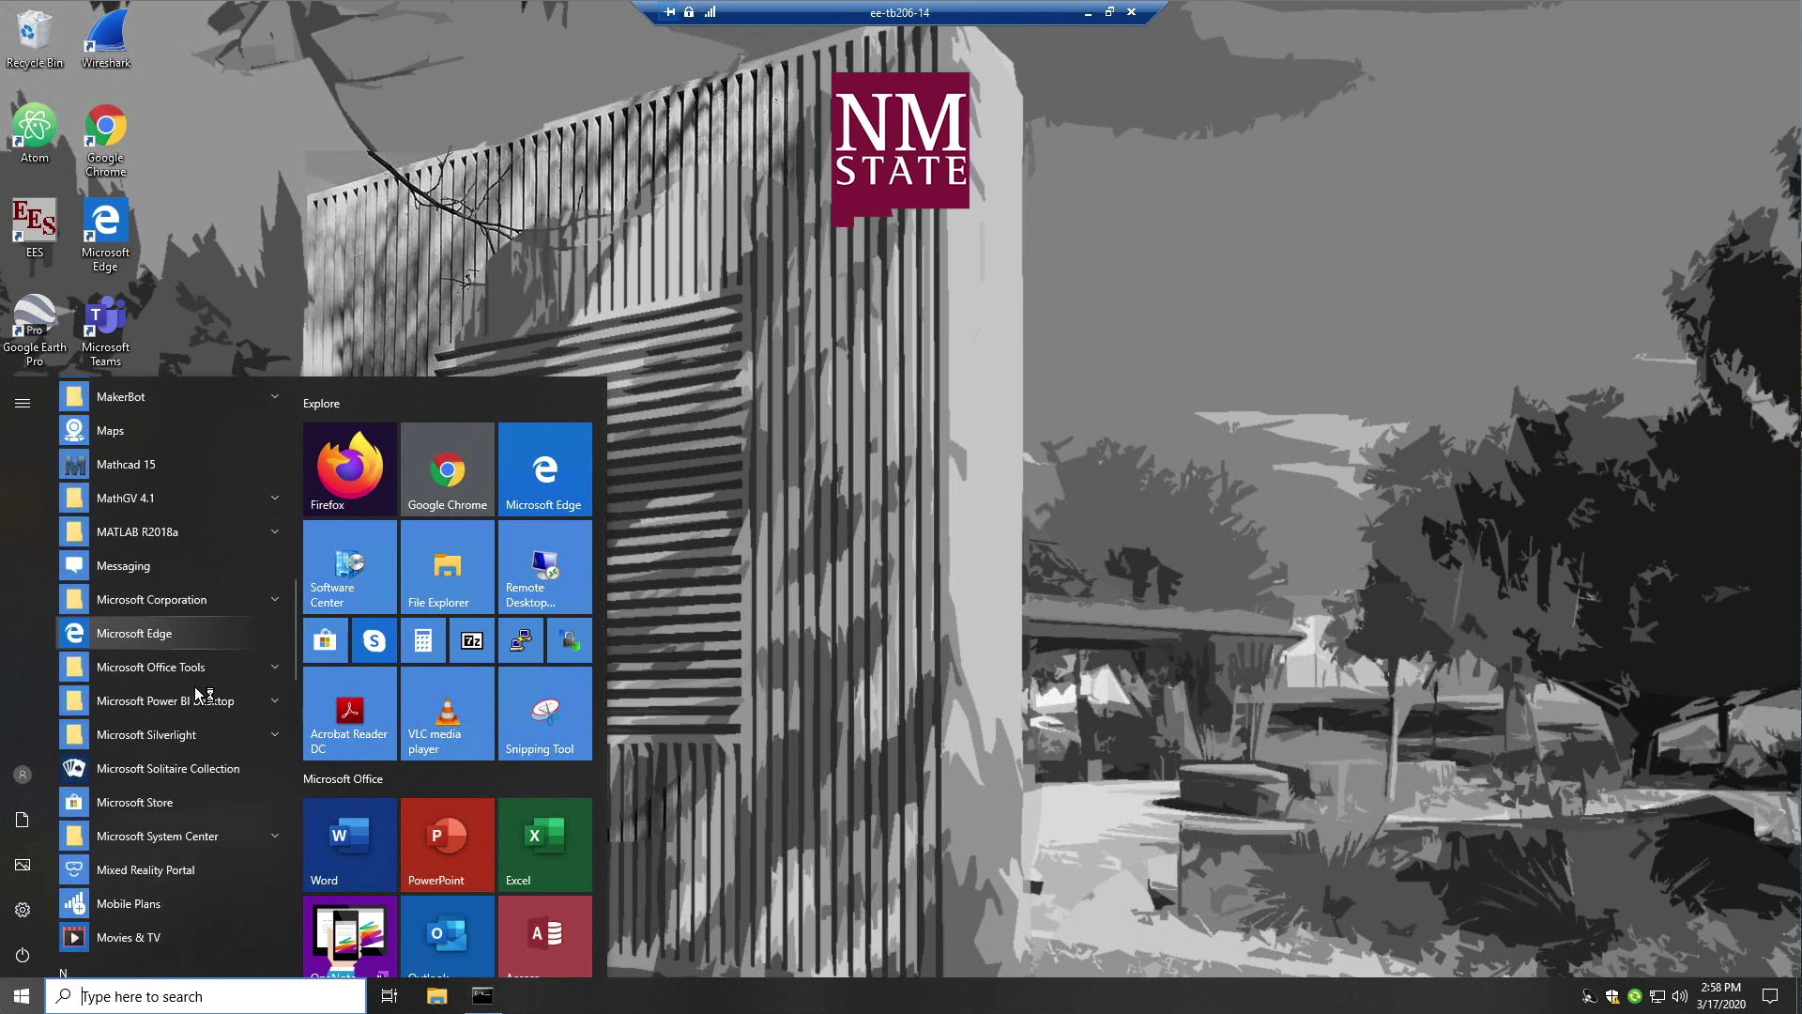
left_click(274, 535)
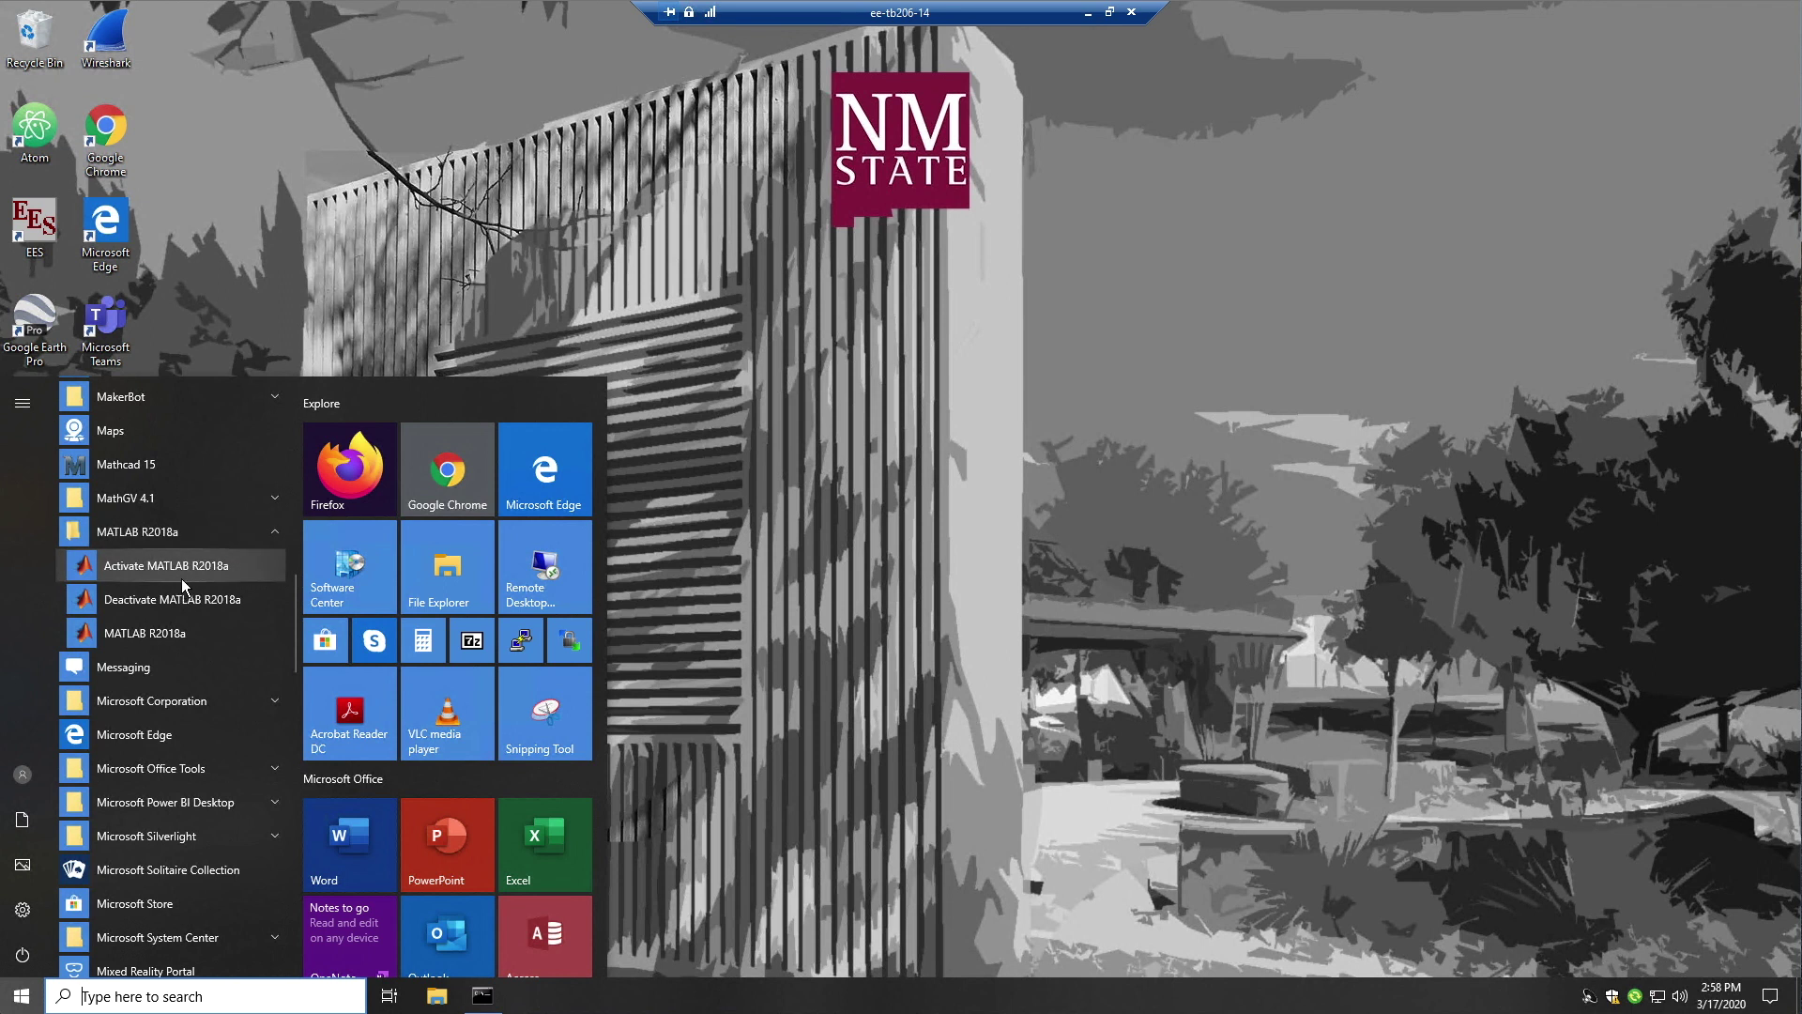
scroll(199, 621, "up", 5)
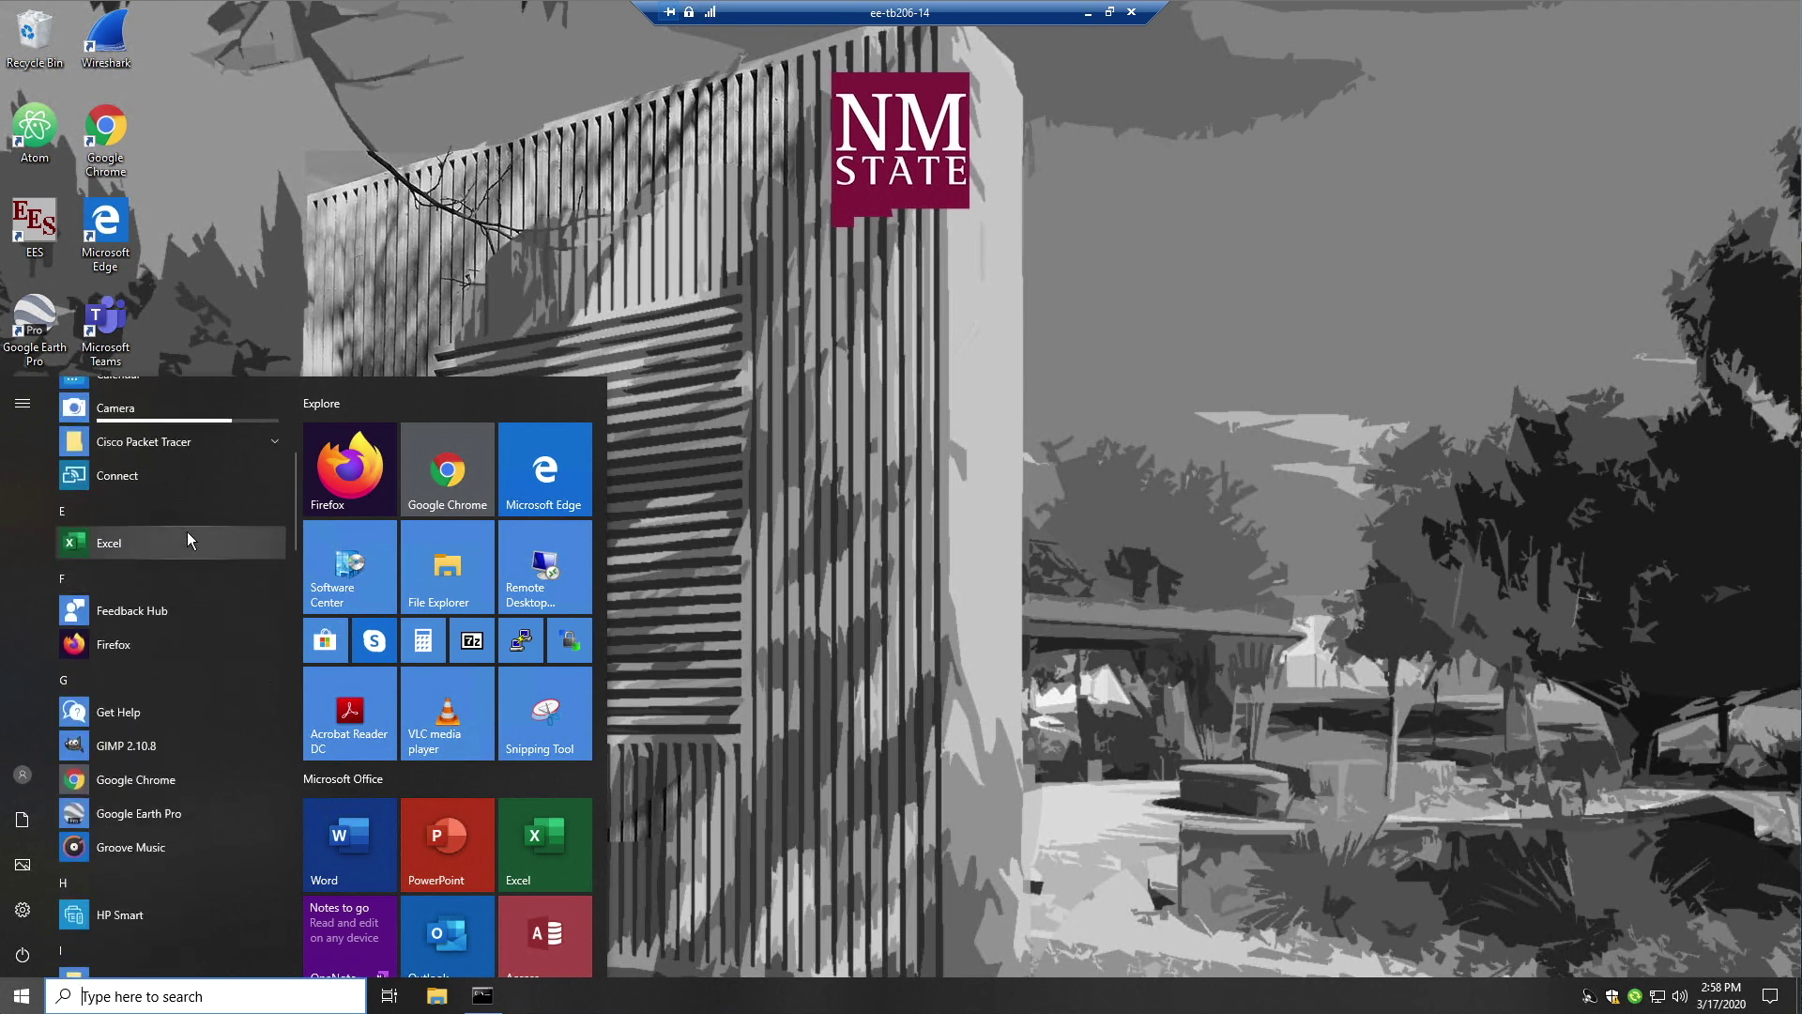
scroll(197, 537, "down", 15)
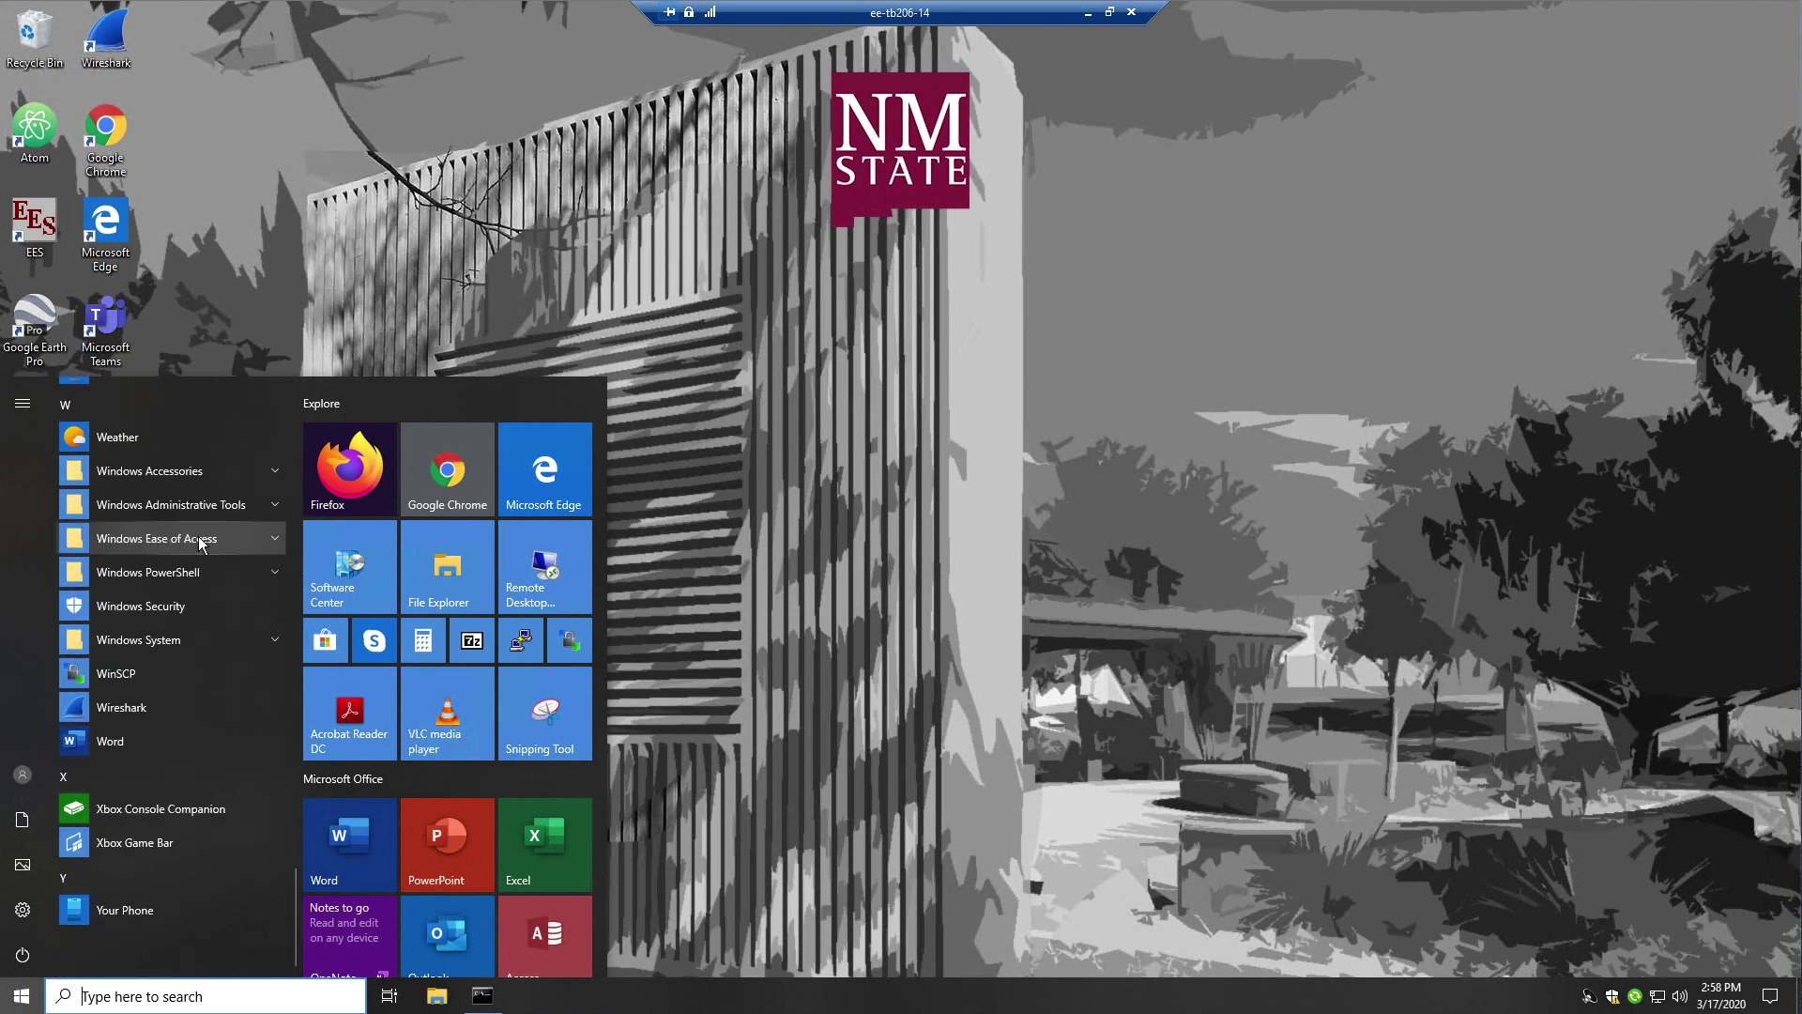
left_click(750, 481)
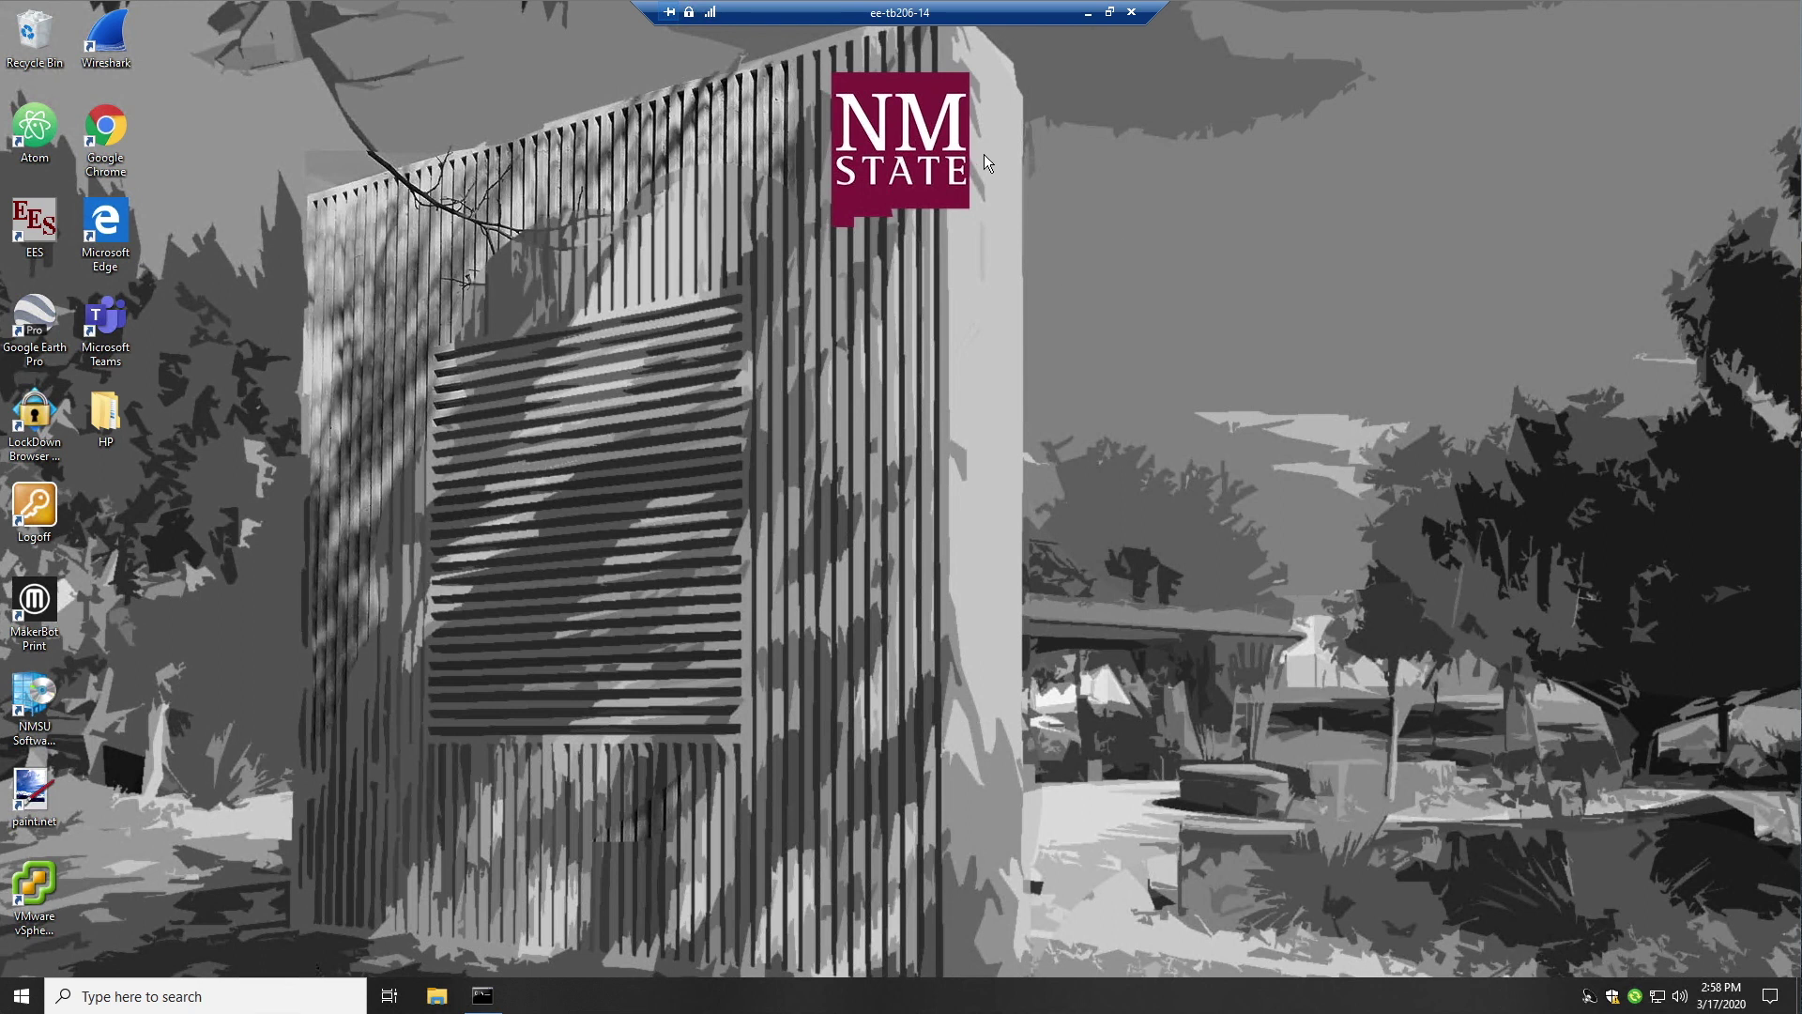
Open the remote Start menu's power options to reach Disconnect
left_click(35, 997)
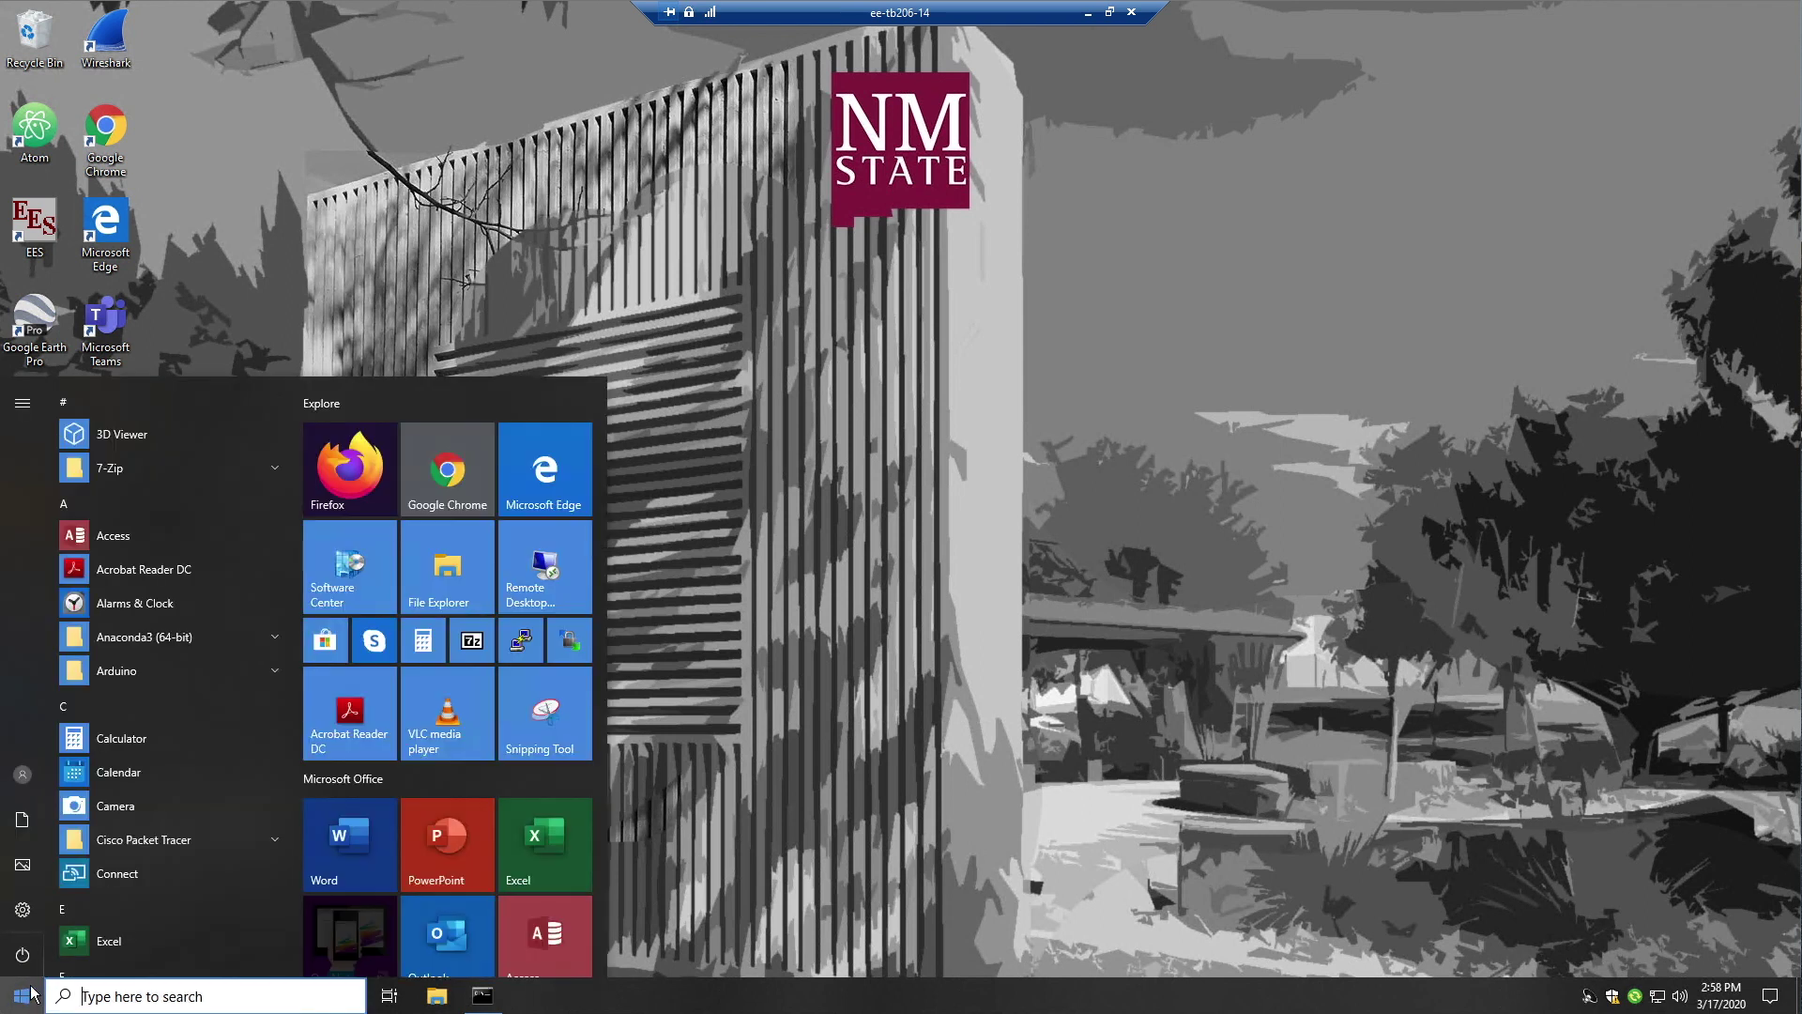
mouse_move(32, 964)
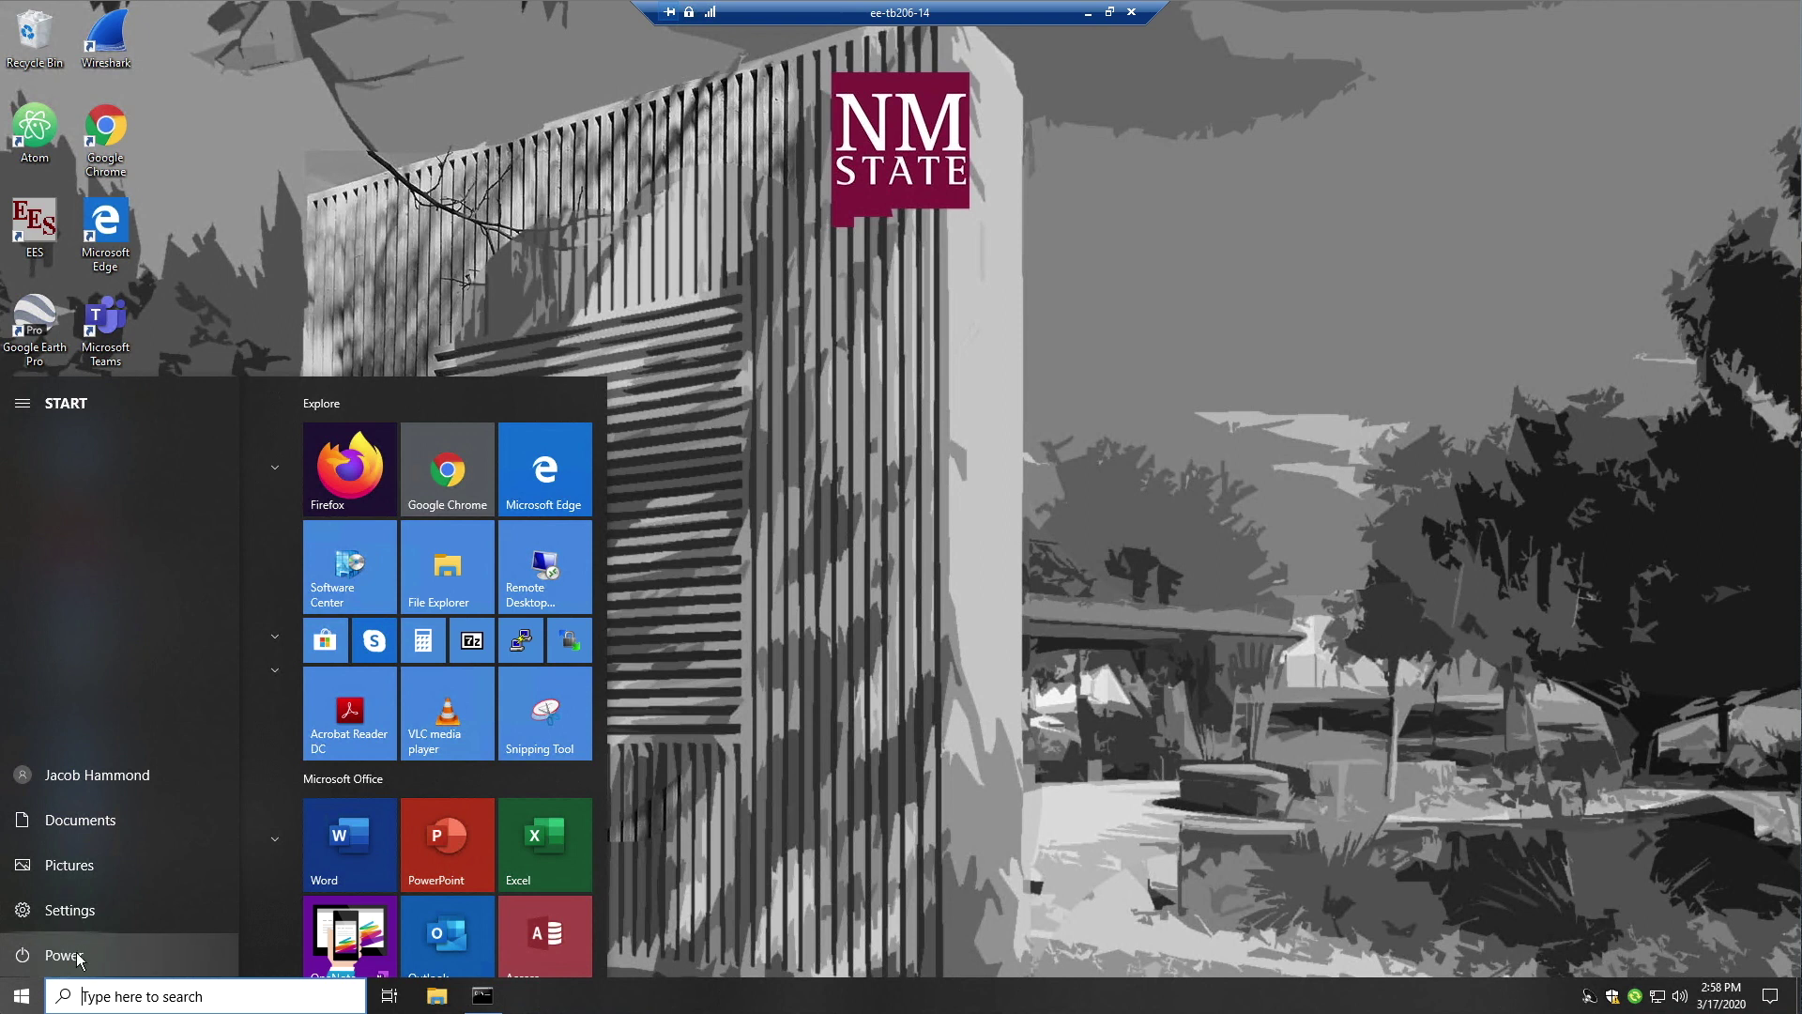
left_click(52, 957)
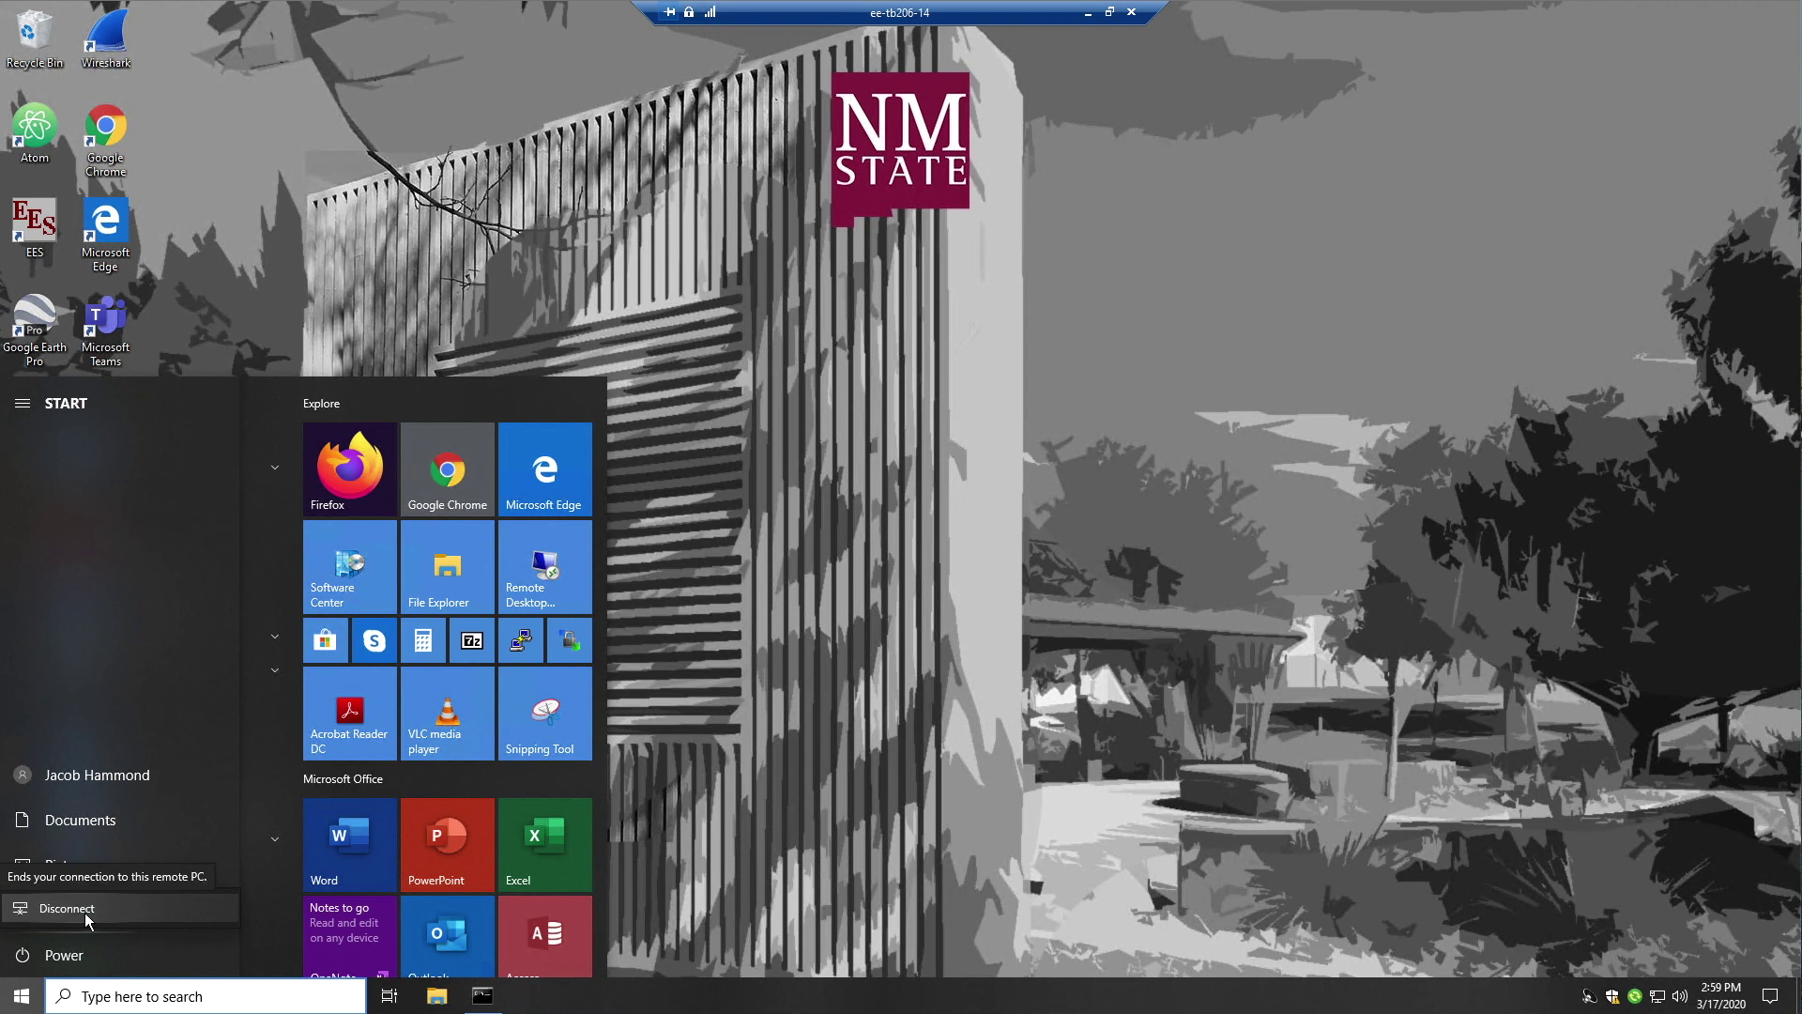
left_click(20, 995)
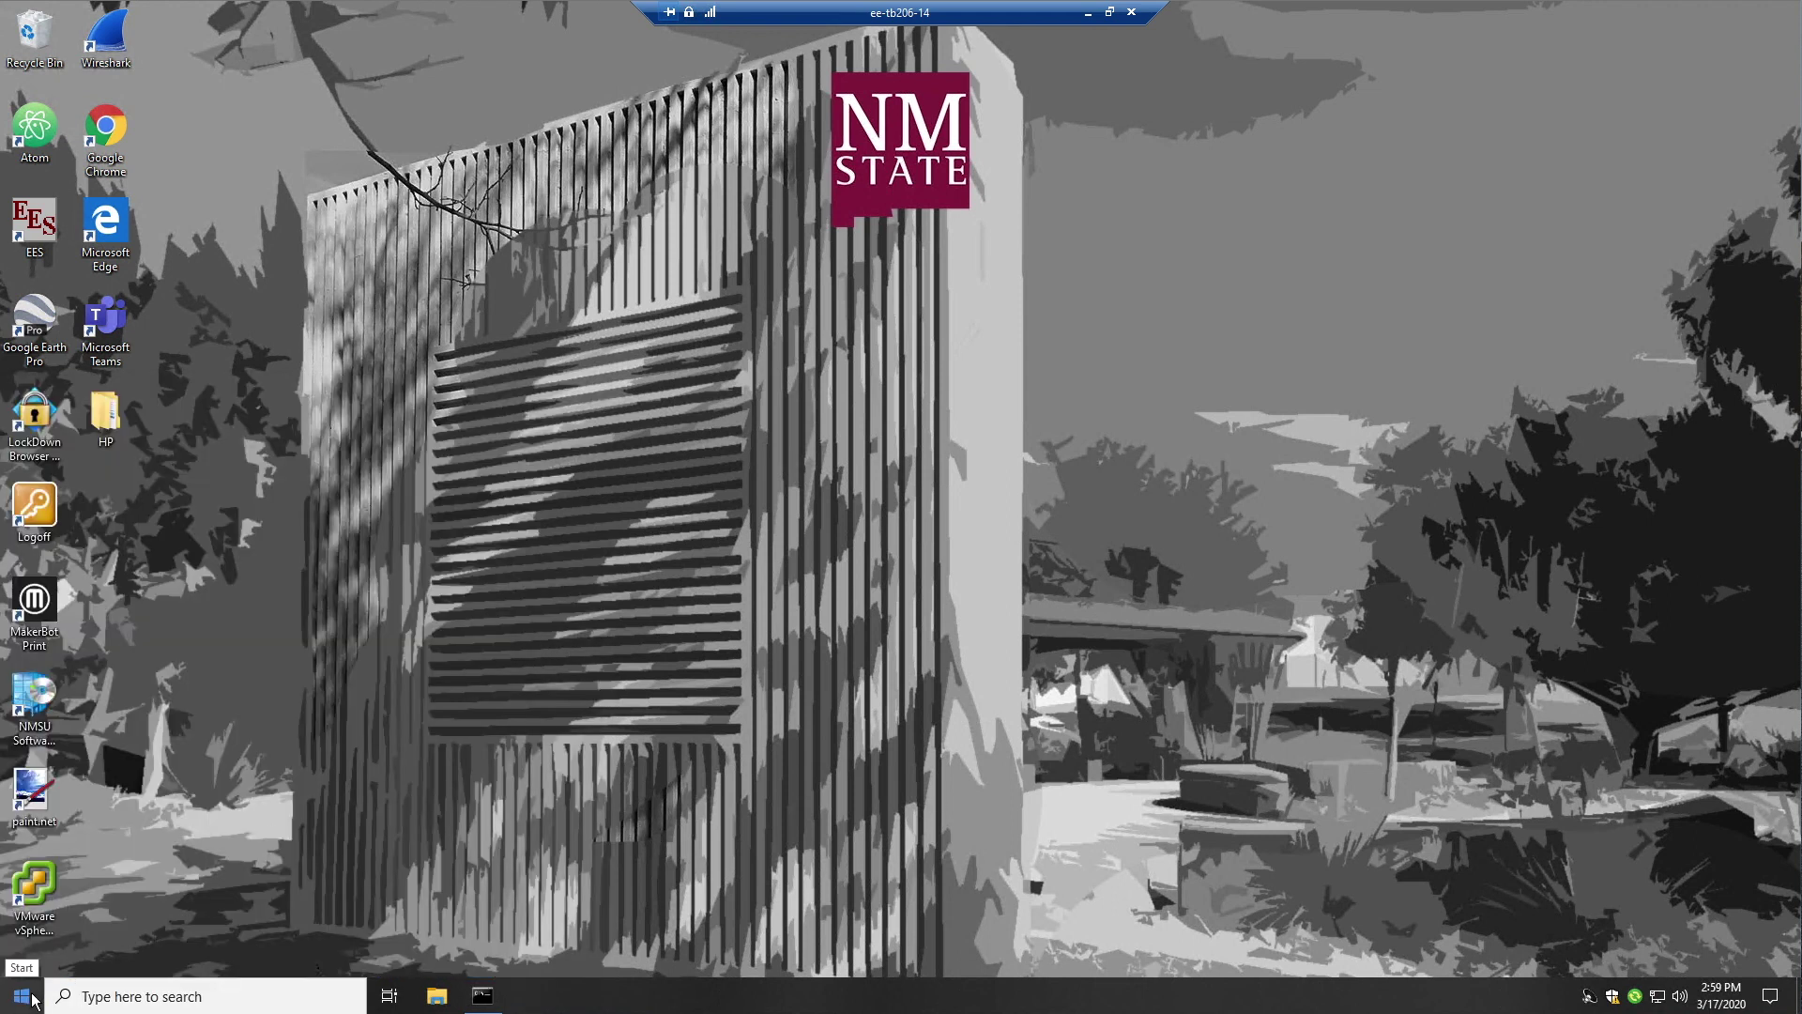
left_click(33, 999)
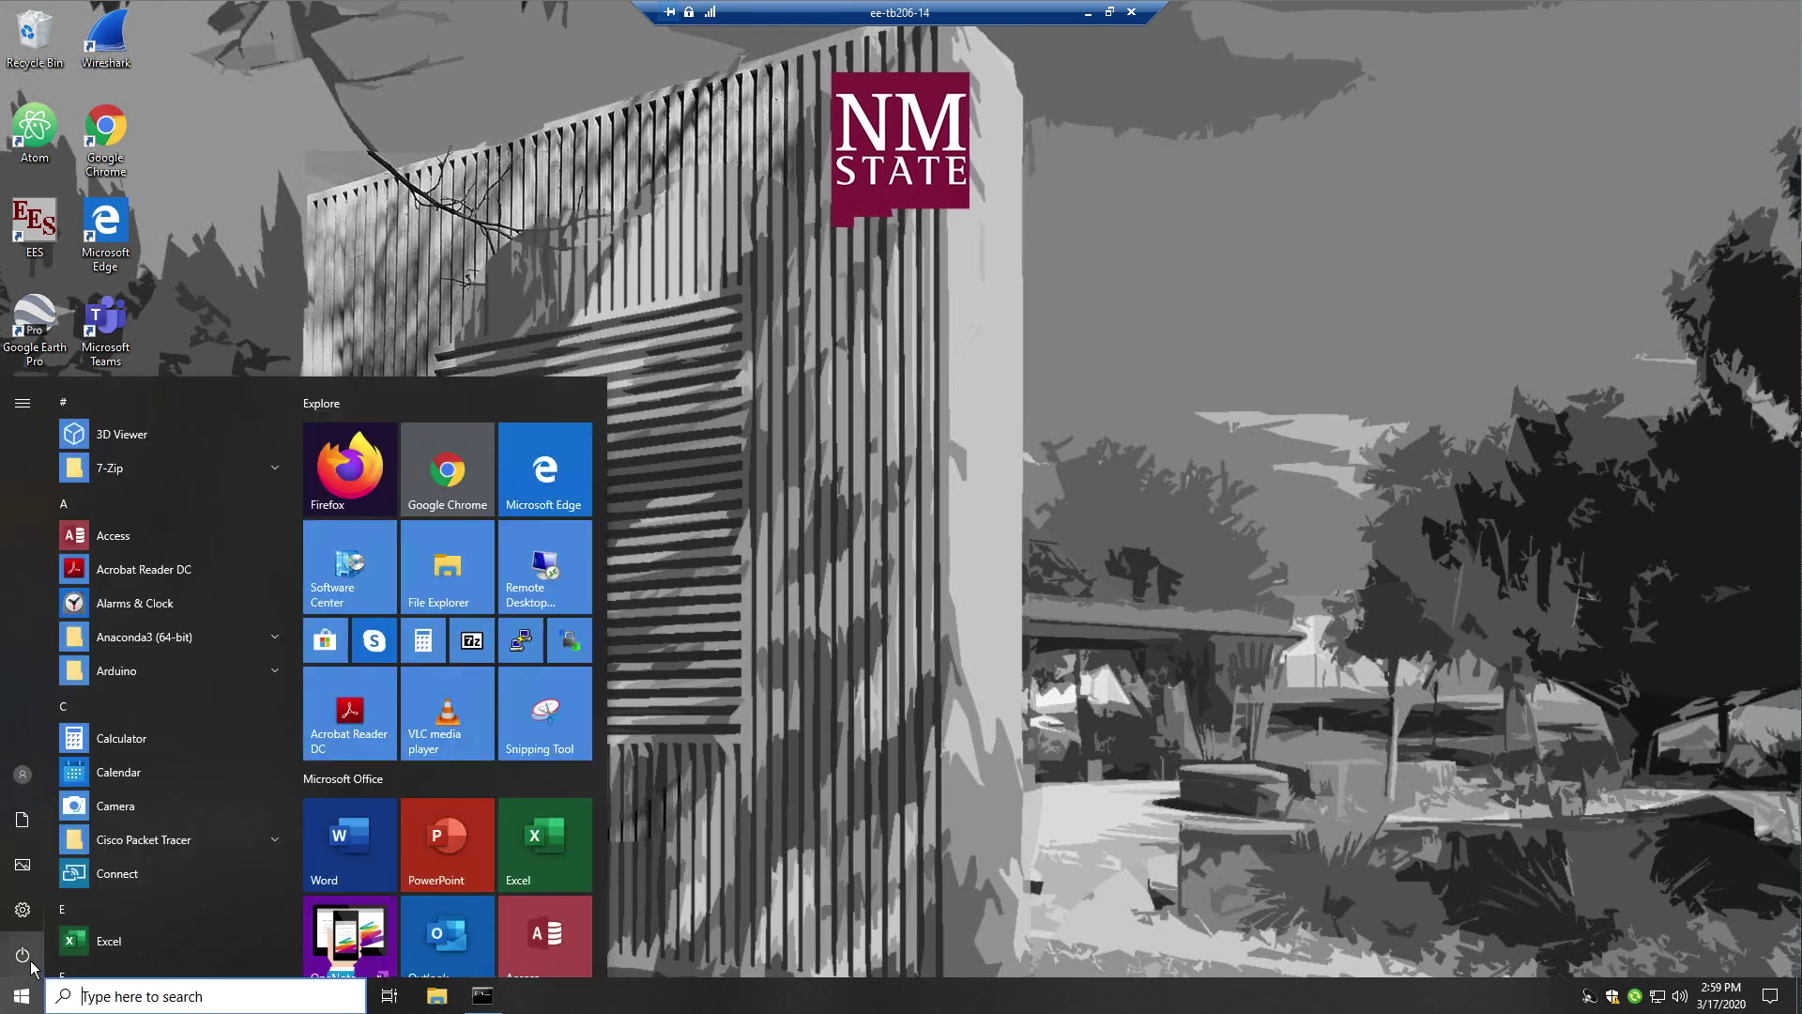
mouse_move(30, 959)
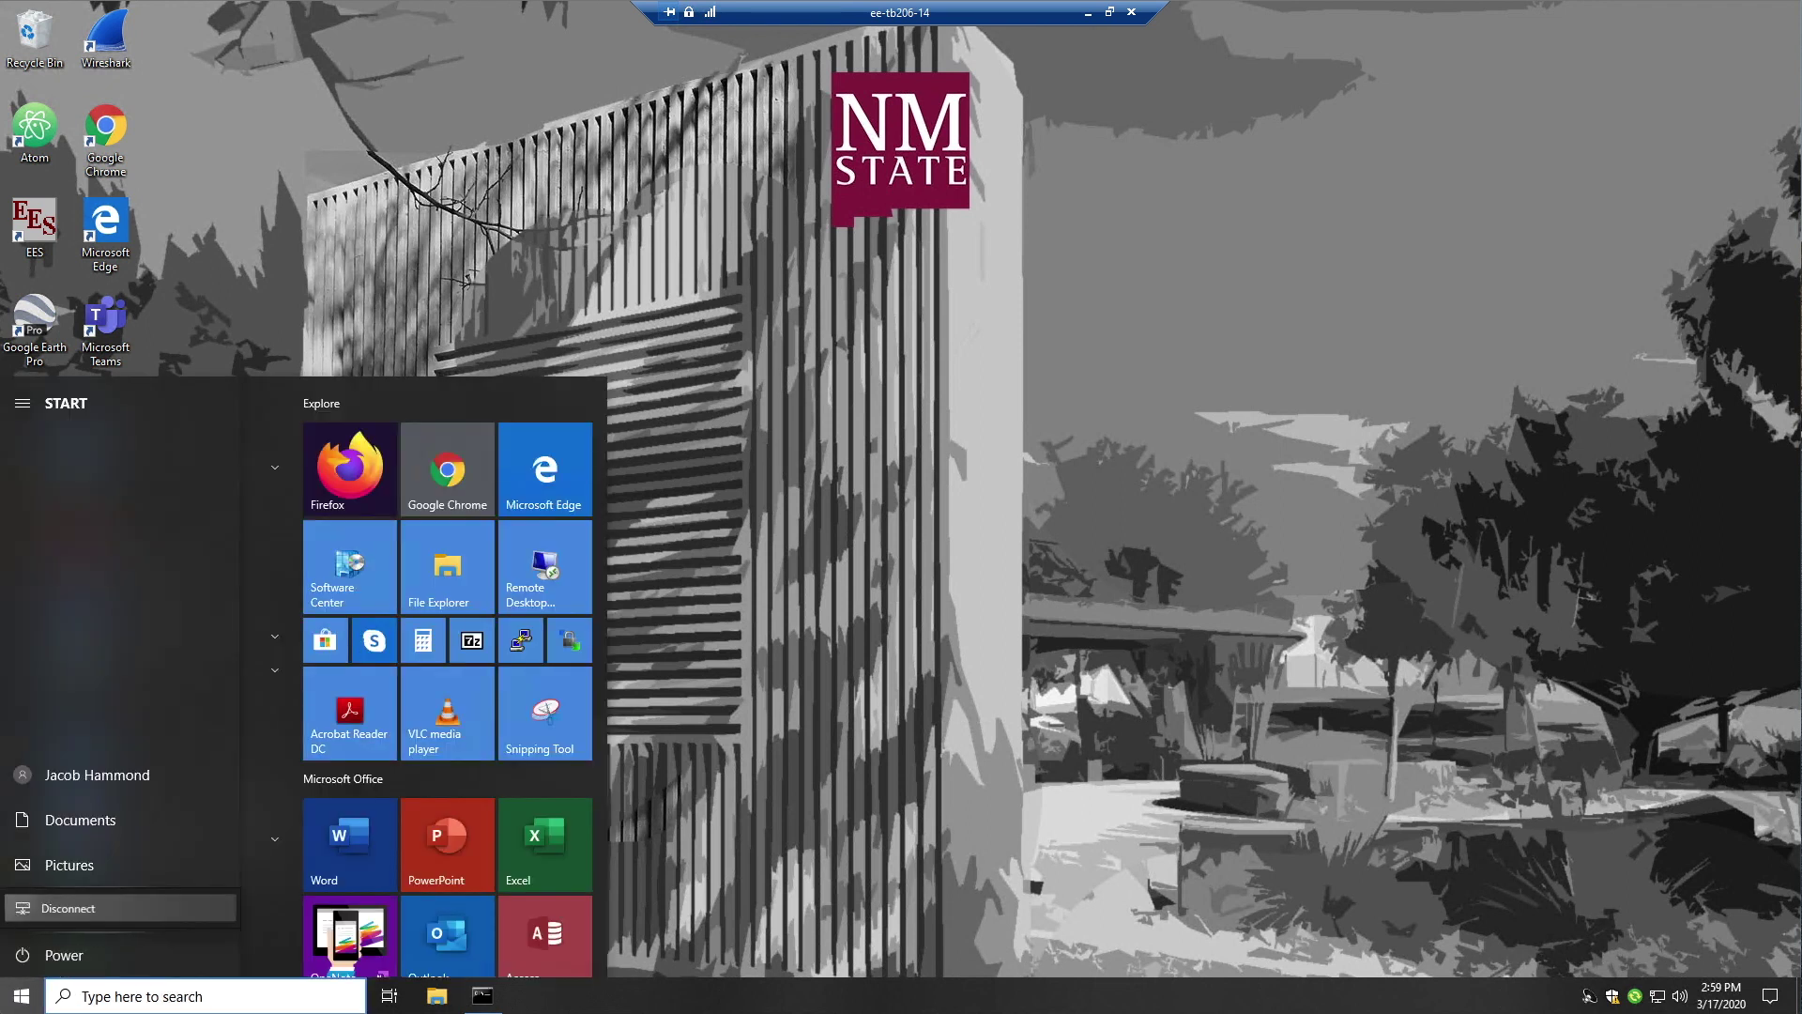
left_click(68, 907)
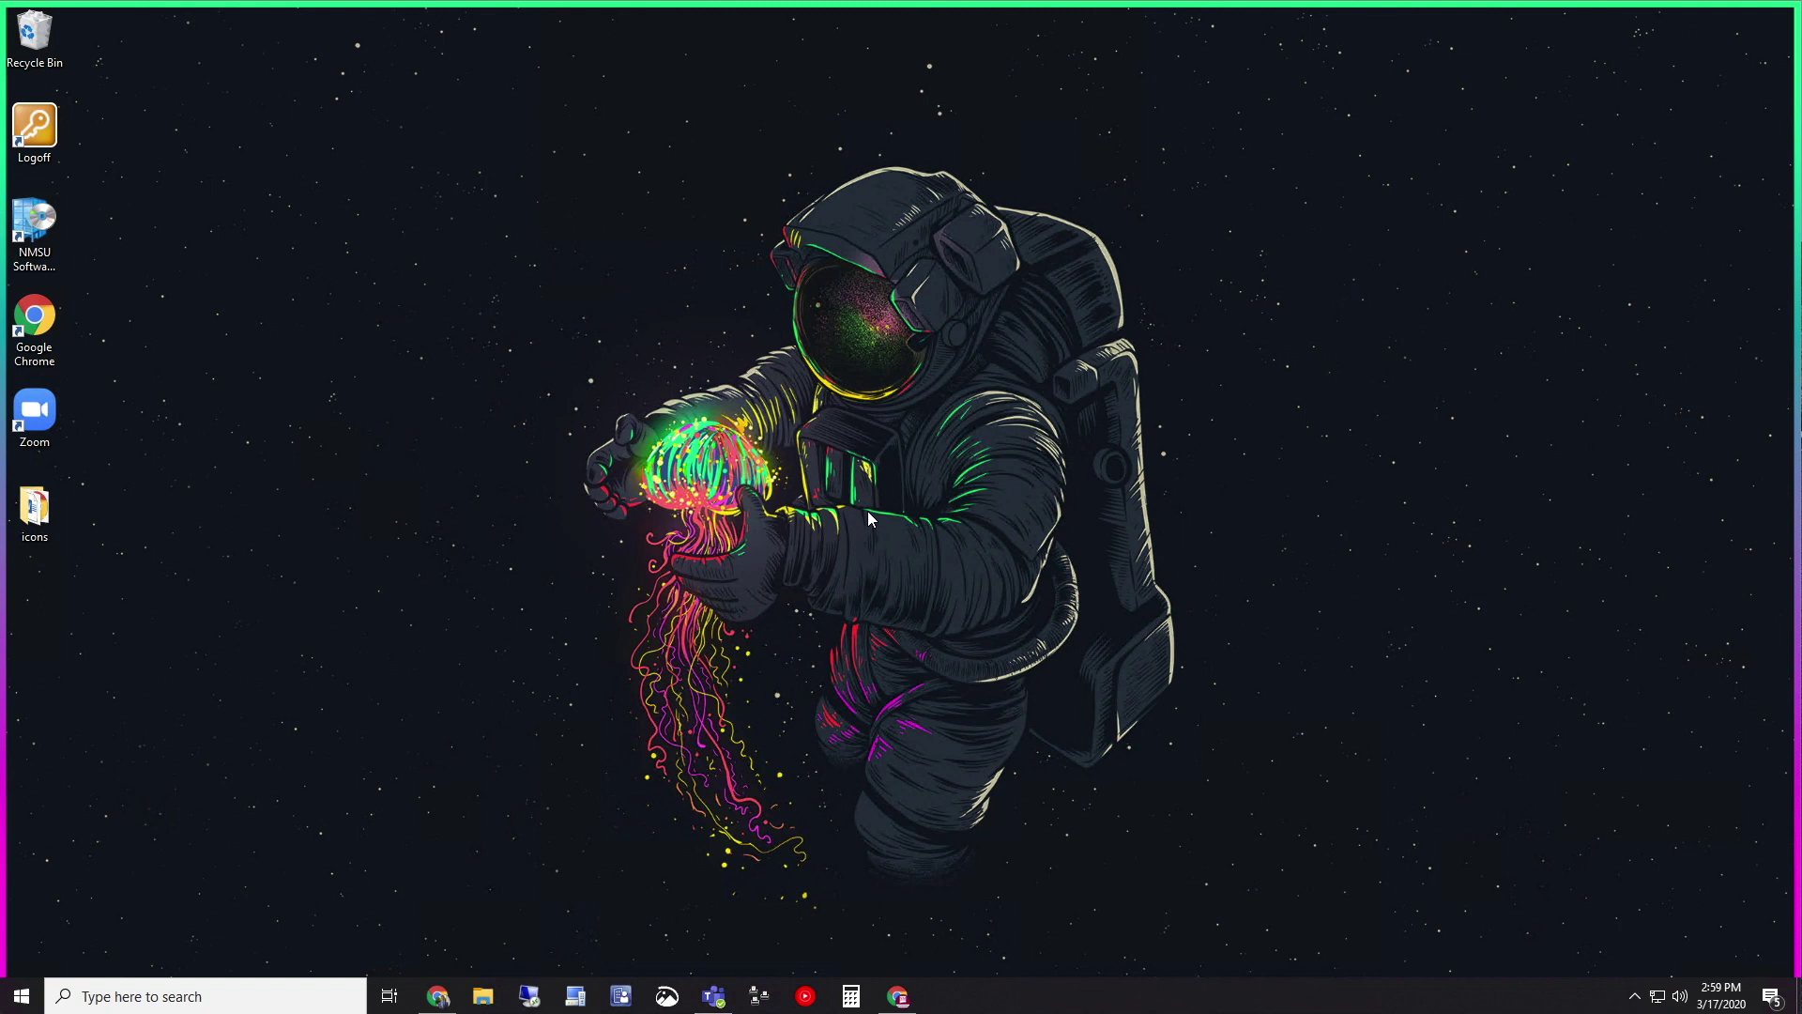